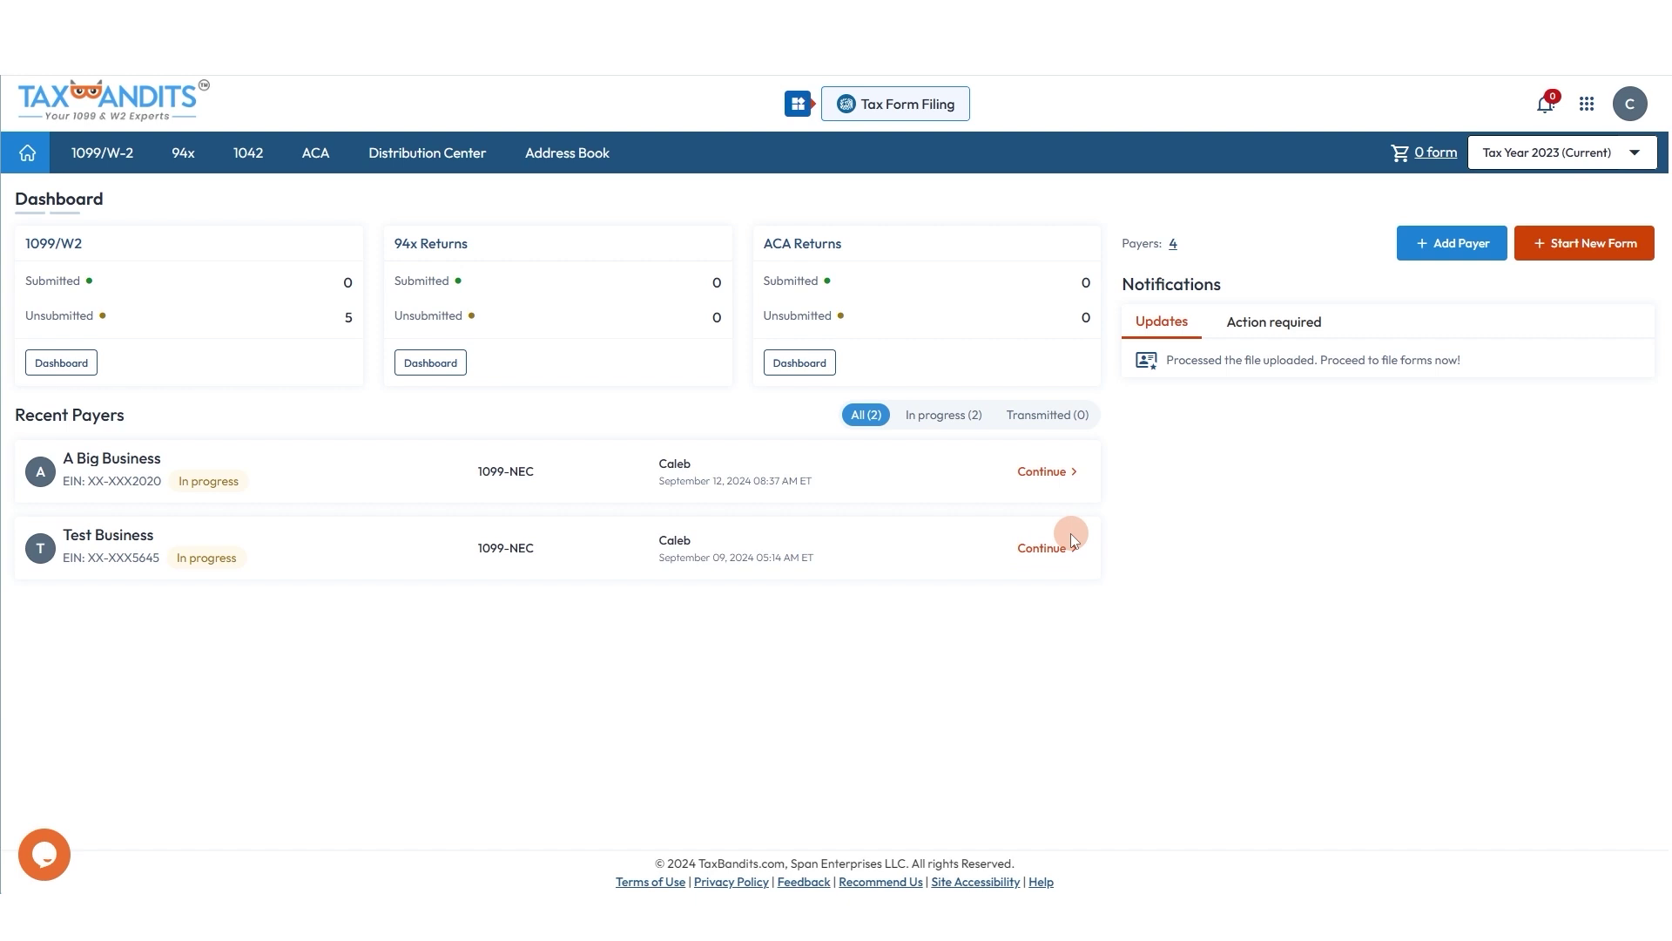
# - From the Credits overview, start a credit purchase for 1099/W-2/5498 Forms, beginning with Federal E-file
pyautogui.click(1582, 117)
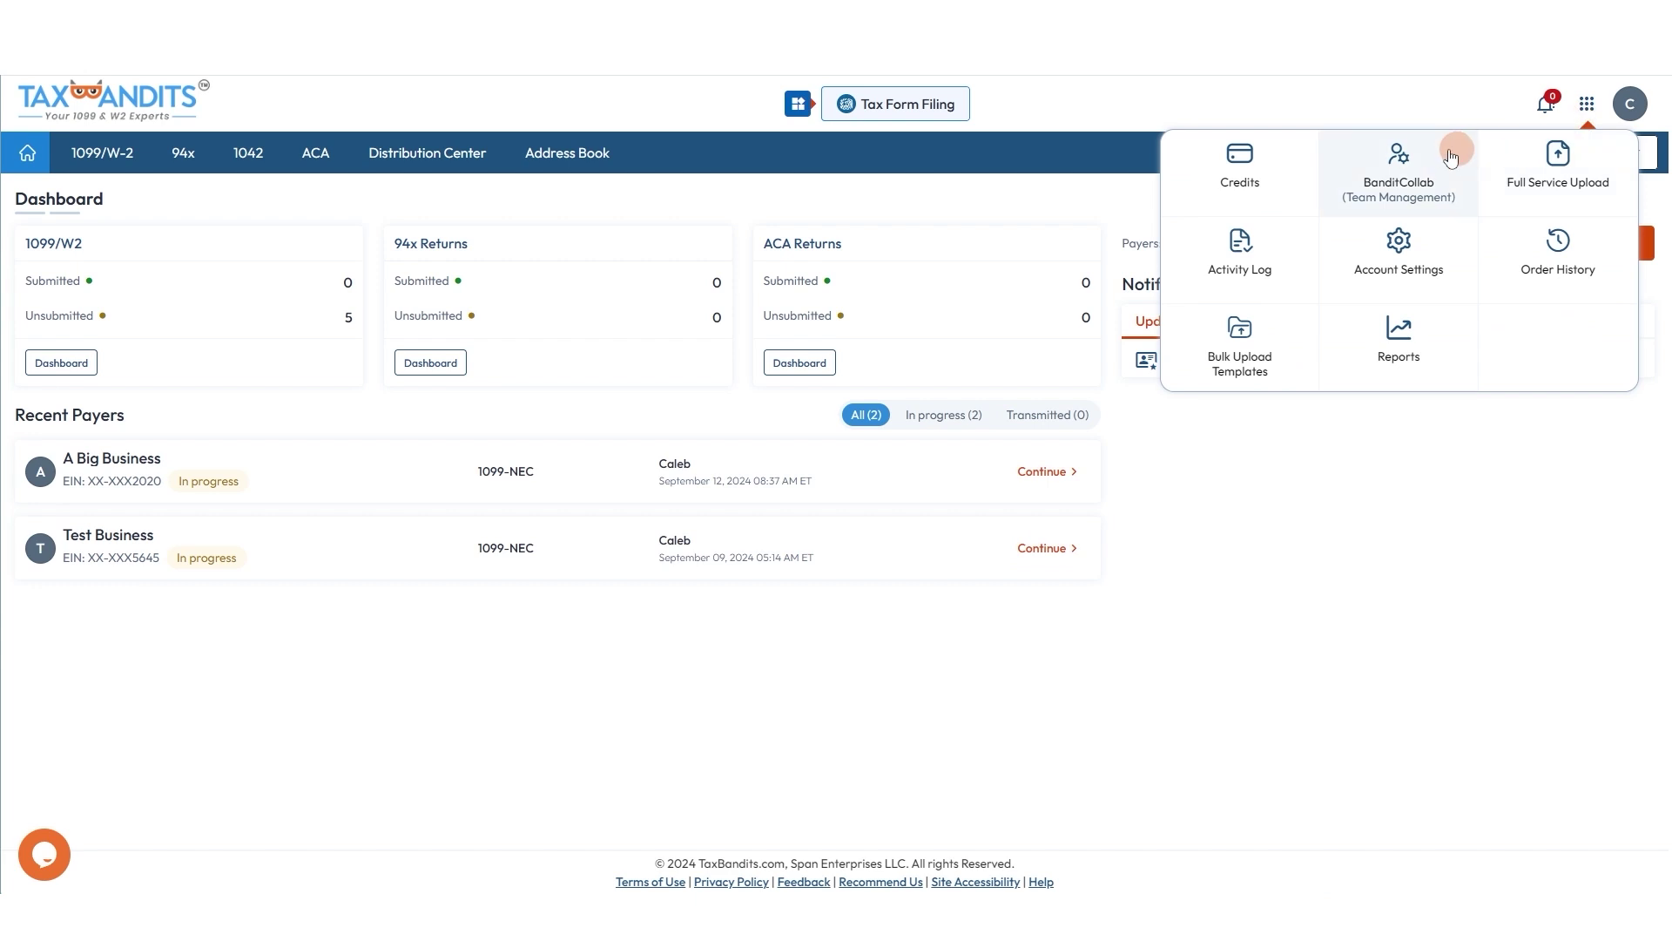
pyautogui.click(1263, 179)
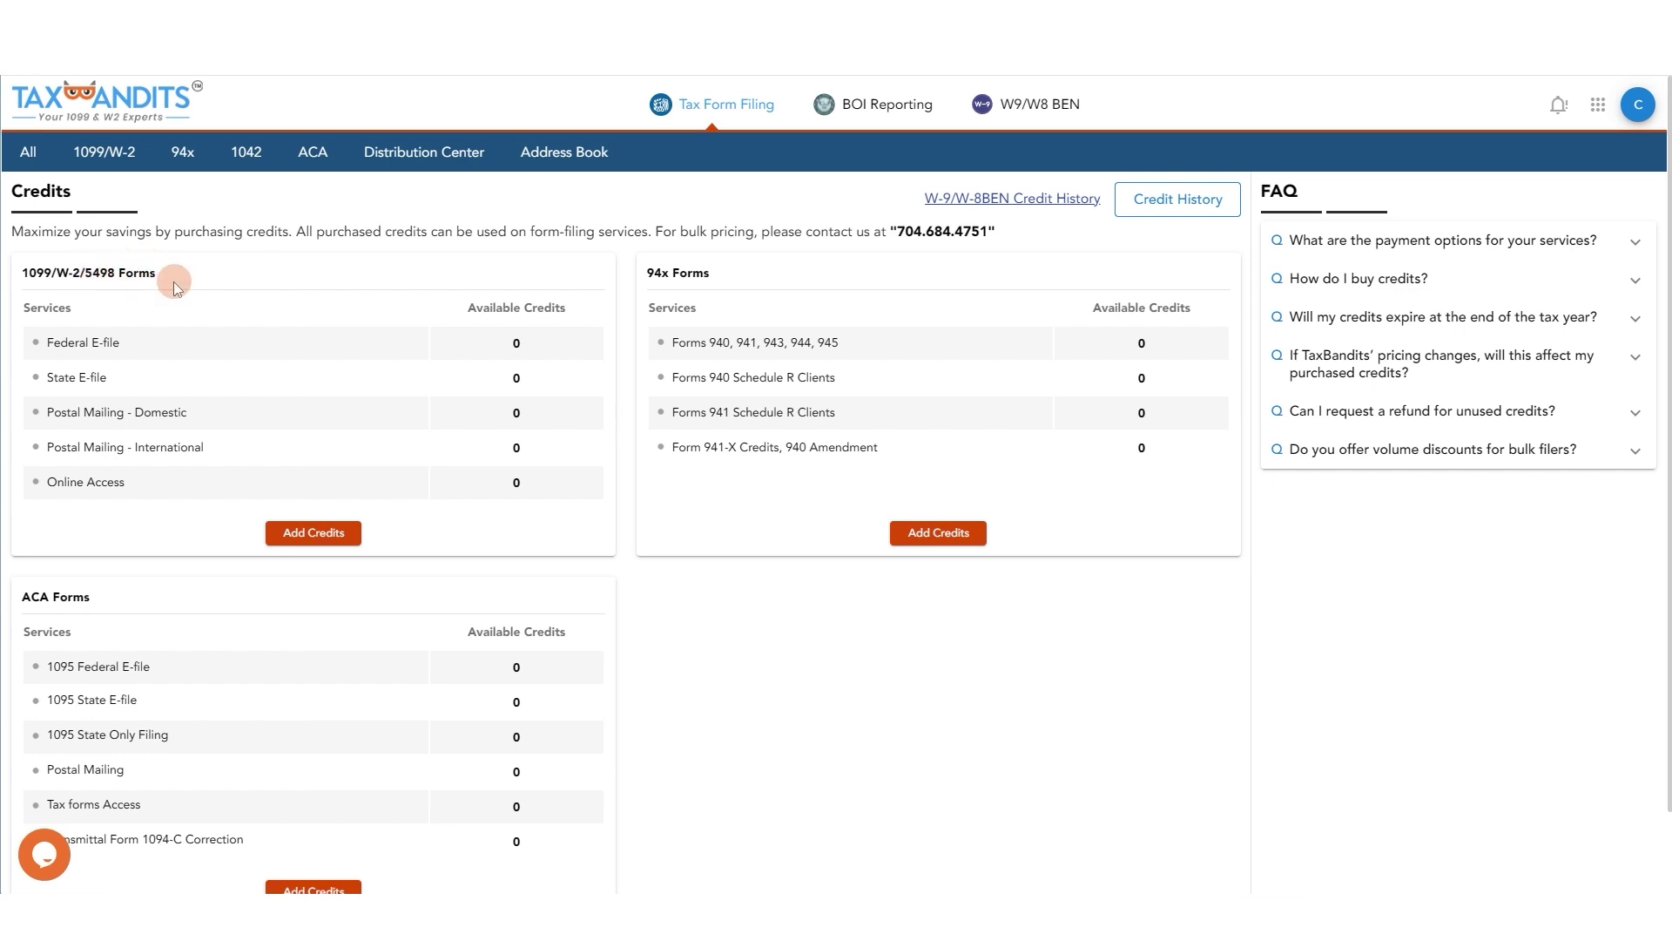
pyautogui.scroll(-1, 394, 339)
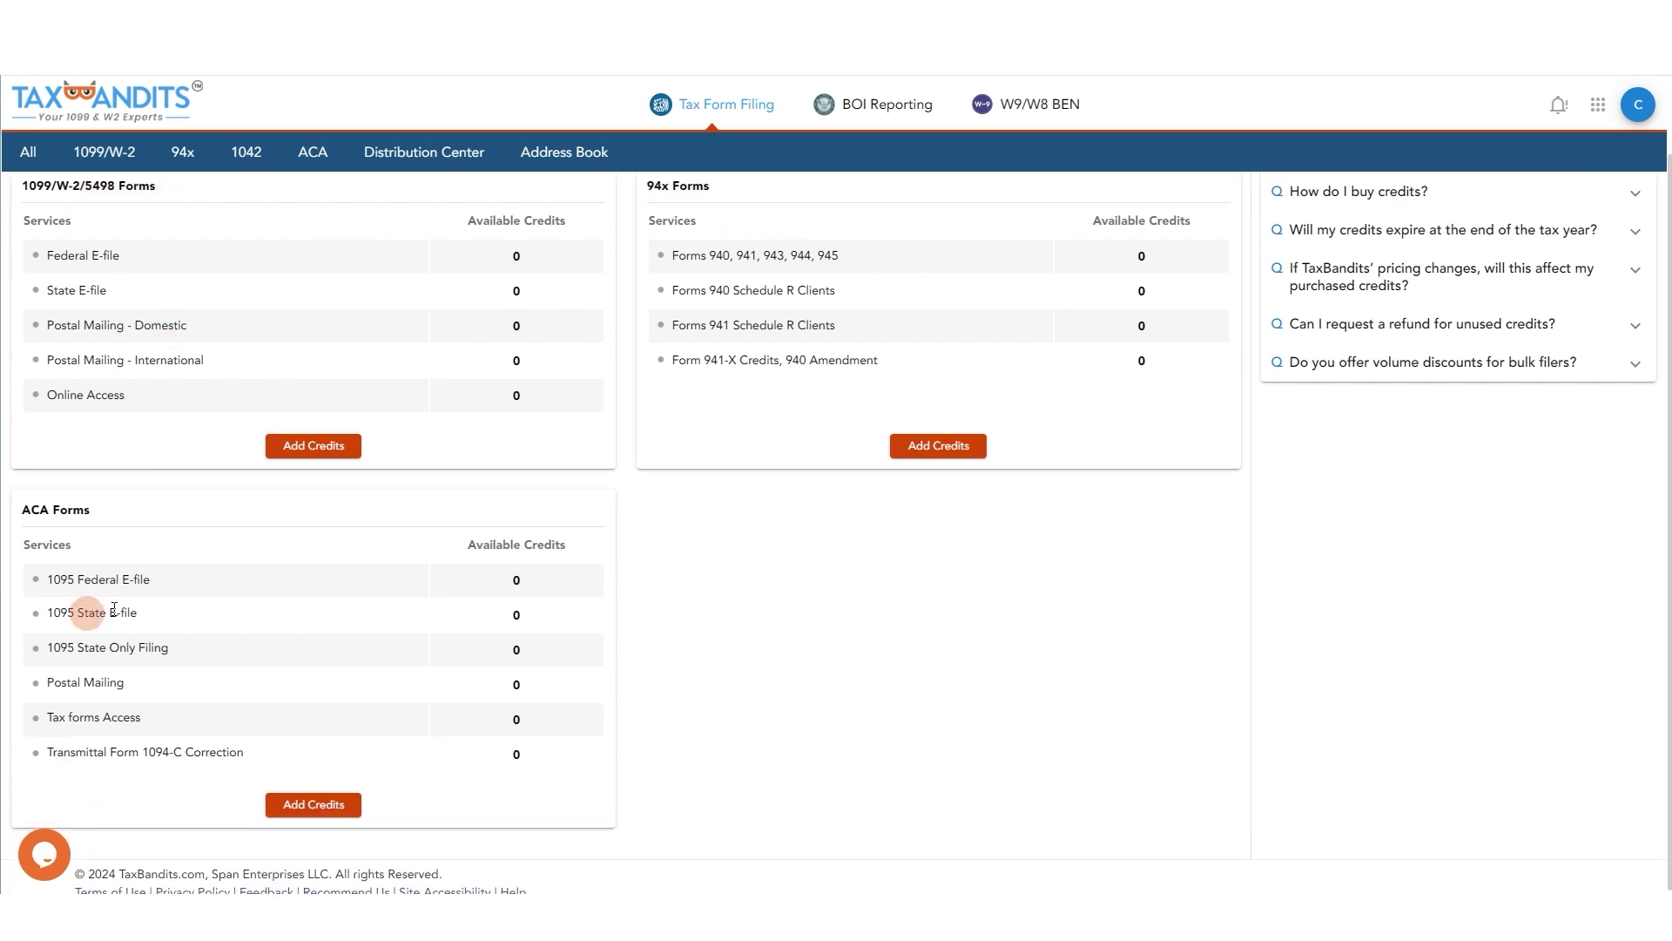
pyautogui.scroll(1, 645, 614)
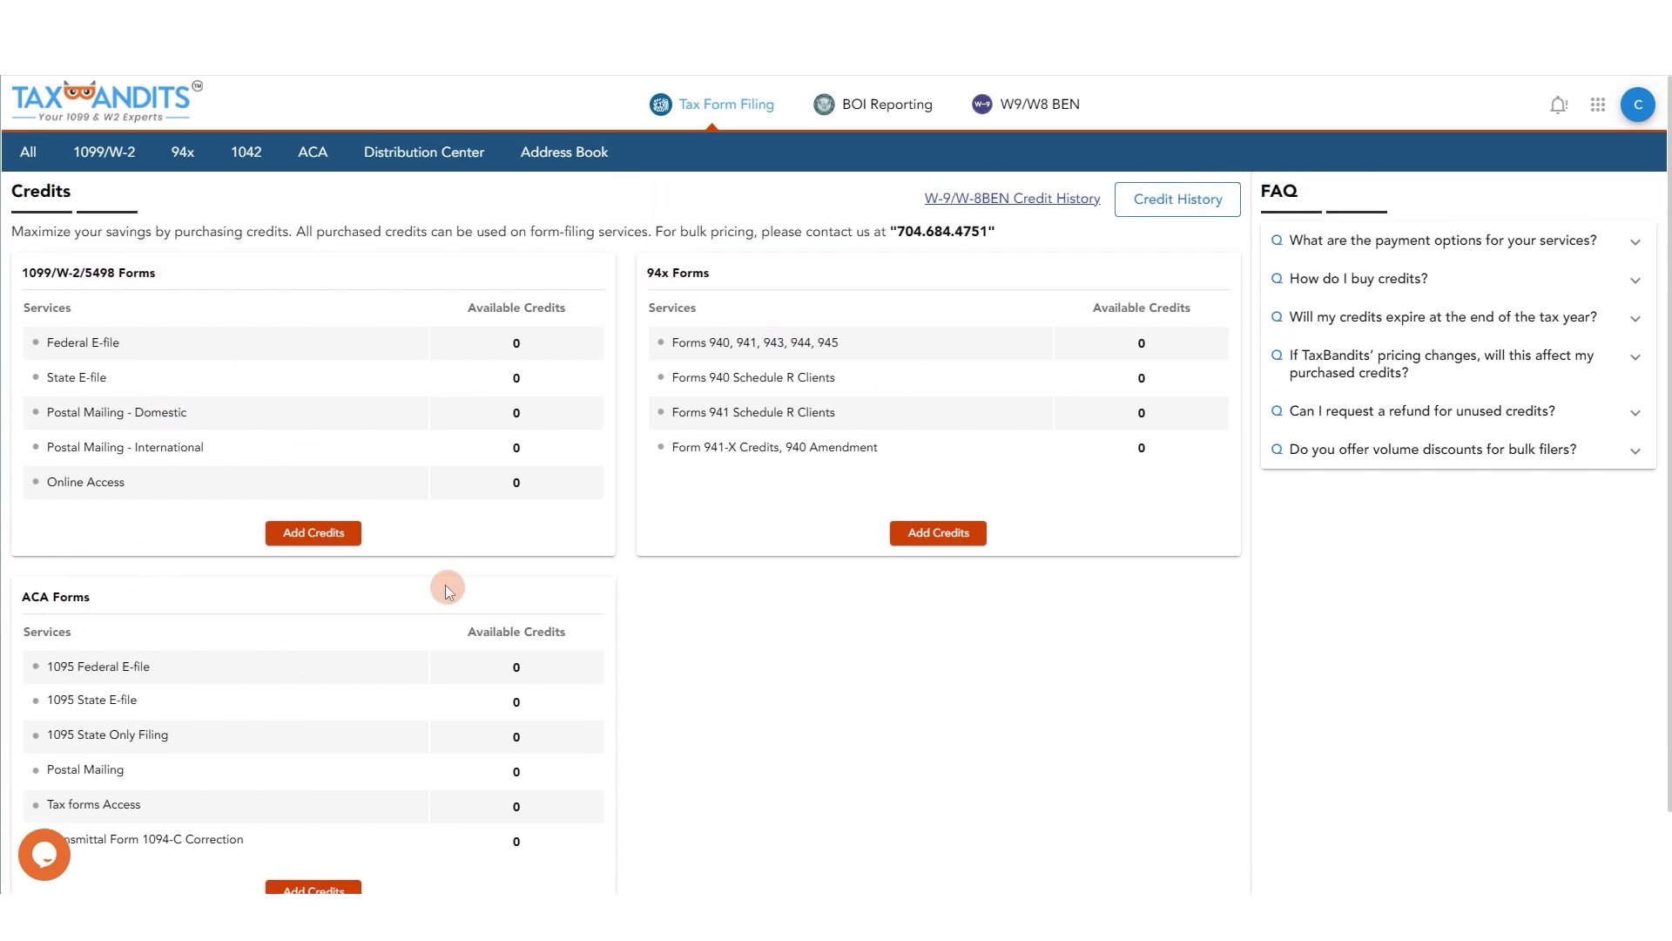
pyautogui.click(348, 549)
pyautogui.click(1032, 353)
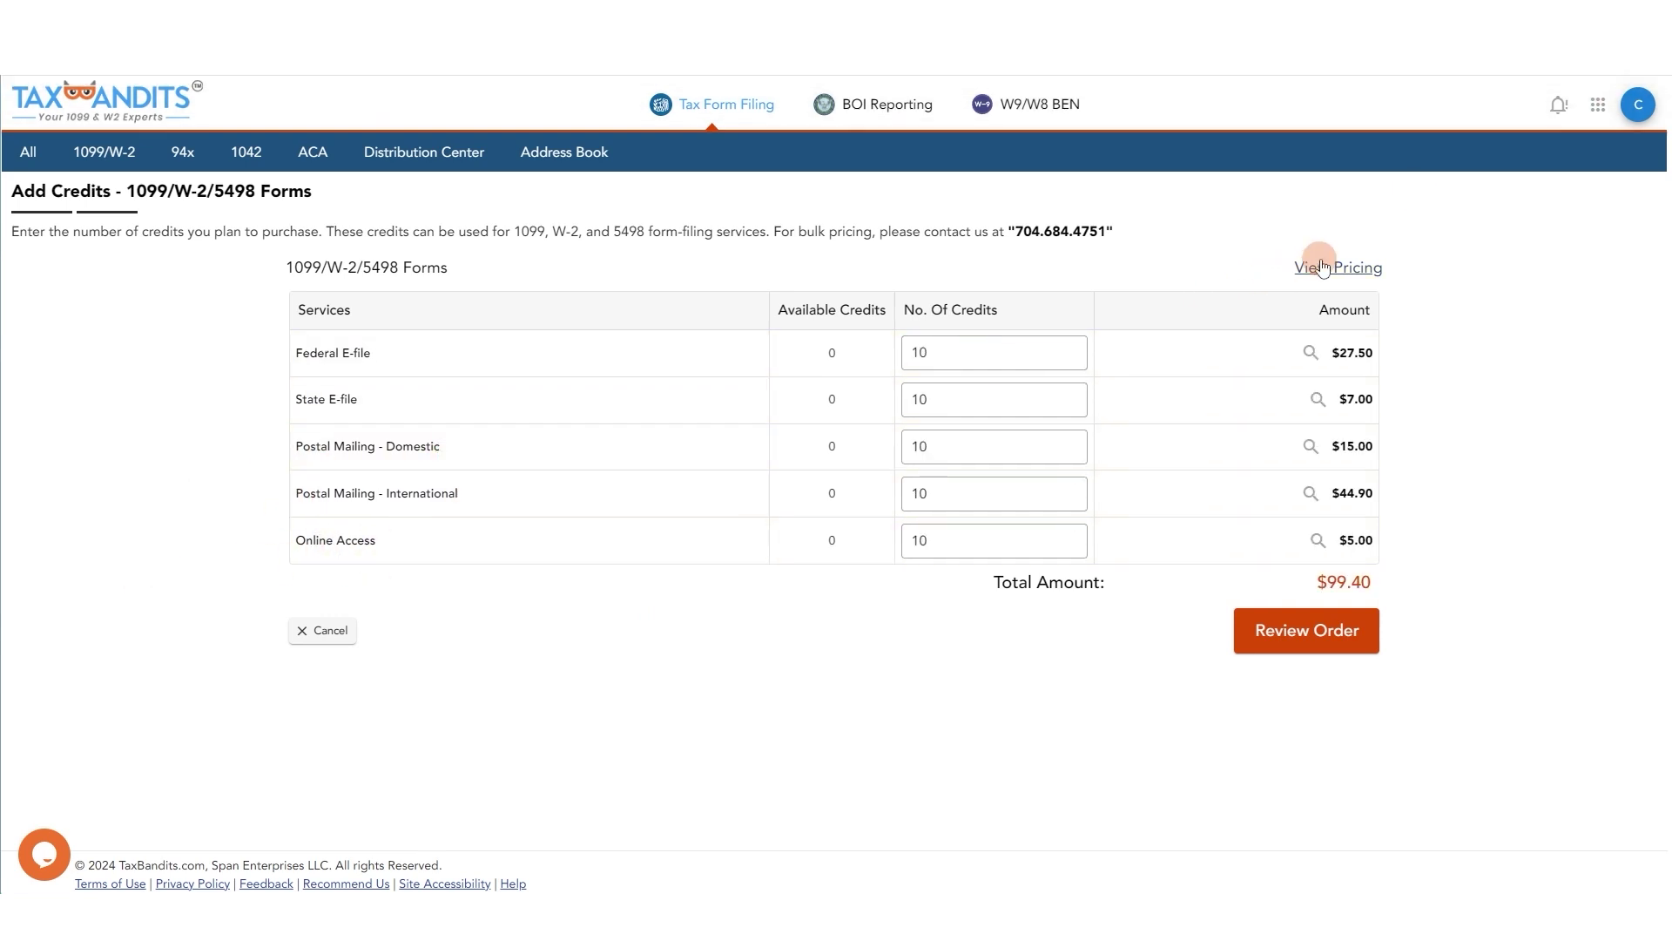
# - Check the per-credit price tiers, then review the order of 10 credits per service totaling $99.40
pyautogui.click(1321, 266)
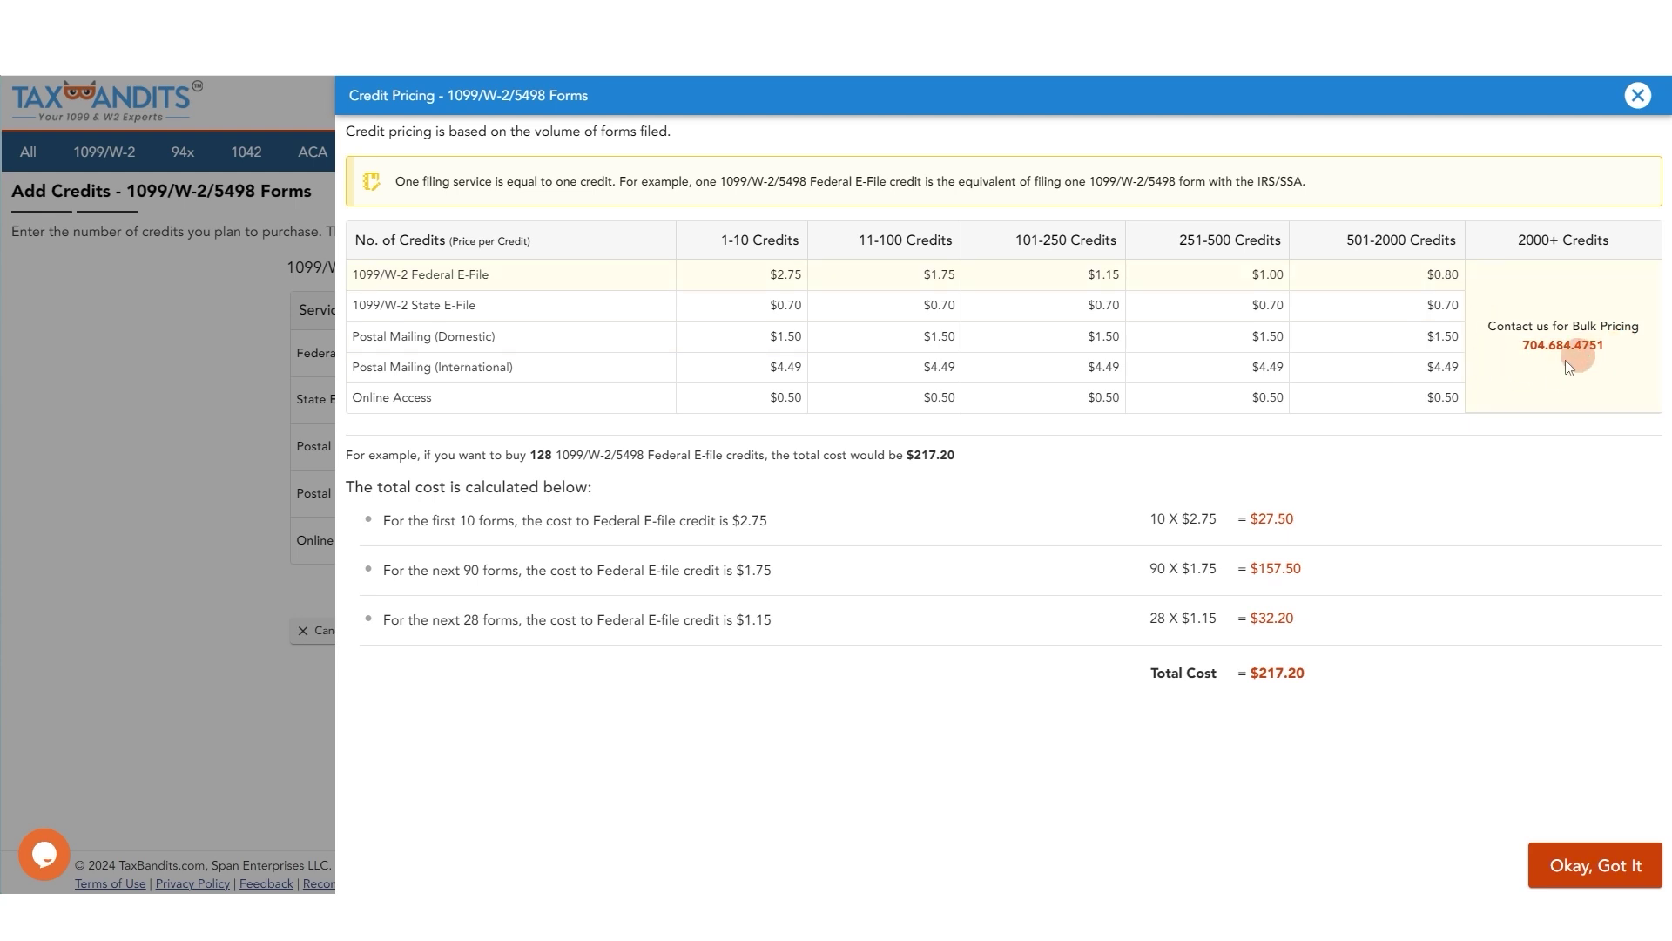
pyautogui.click(1638, 95)
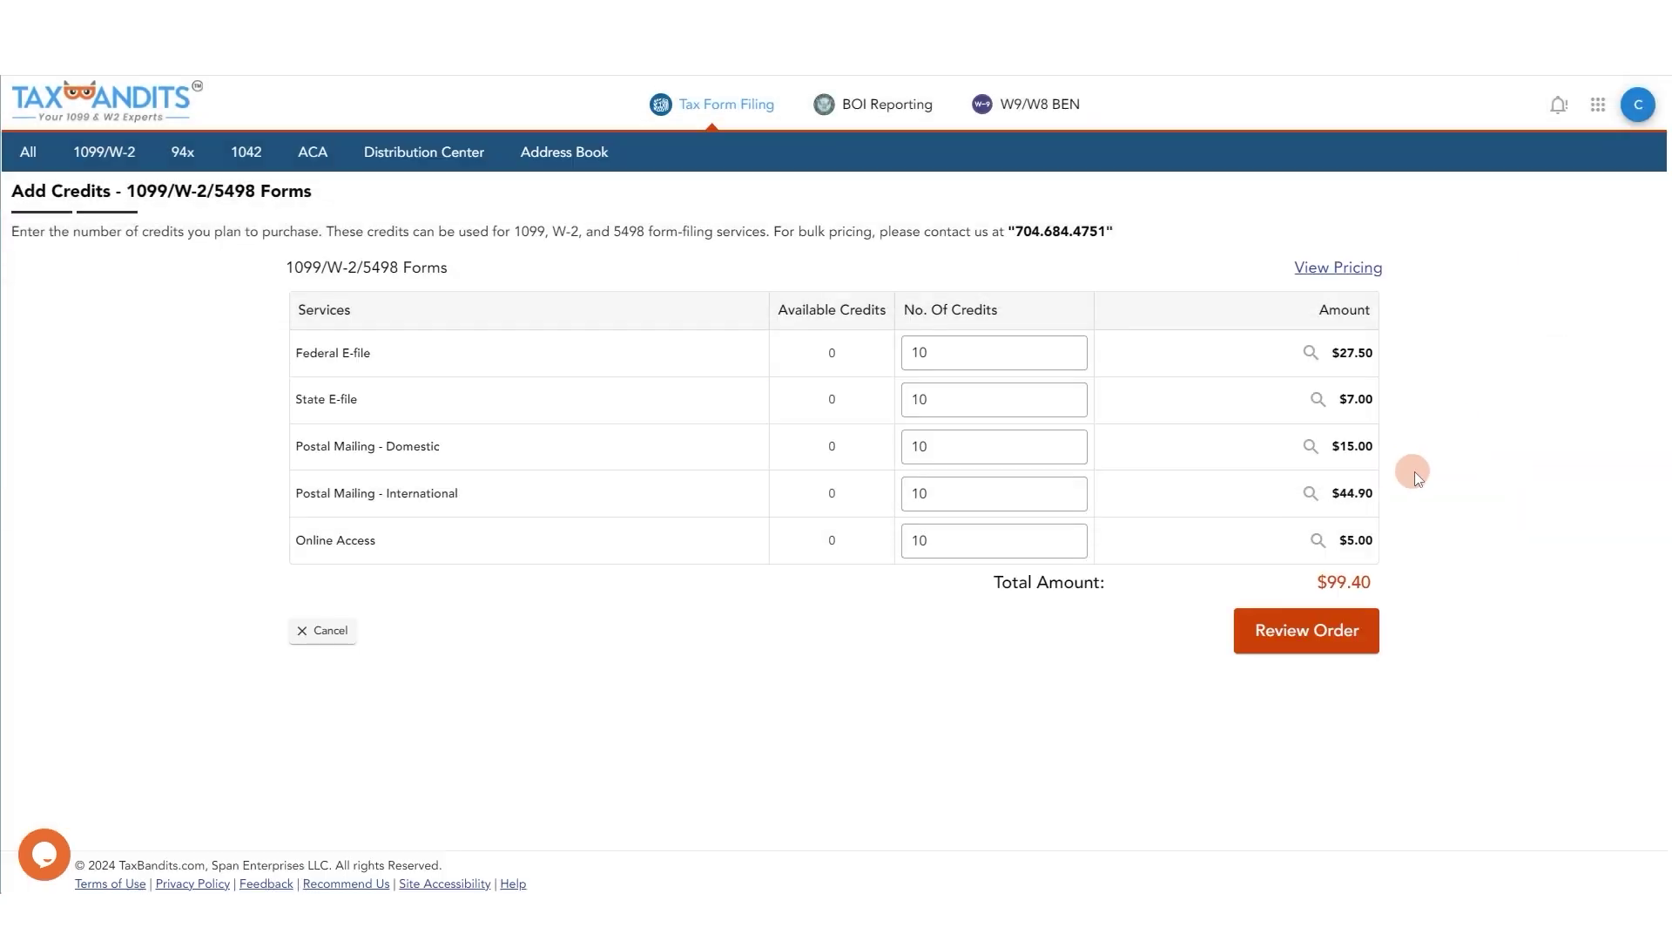
pyautogui.click(1315, 629)
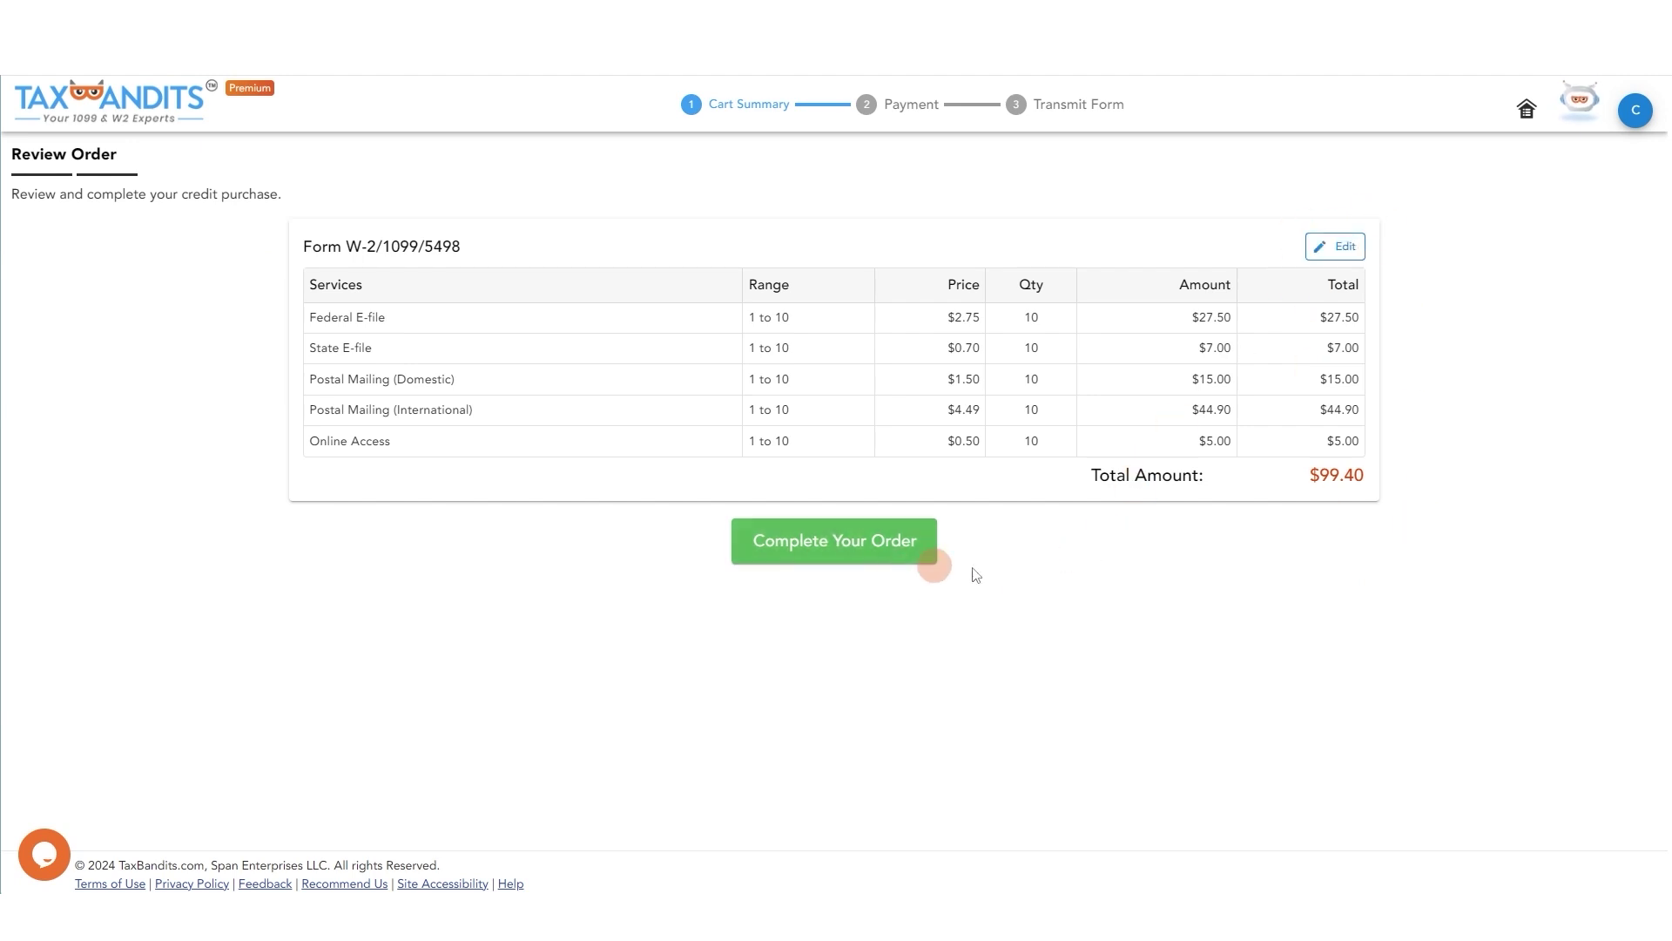
# - Pay the $99.40 credit order by card, accepting the card terms and entering the cardholder's name
pyautogui.click(775, 556)
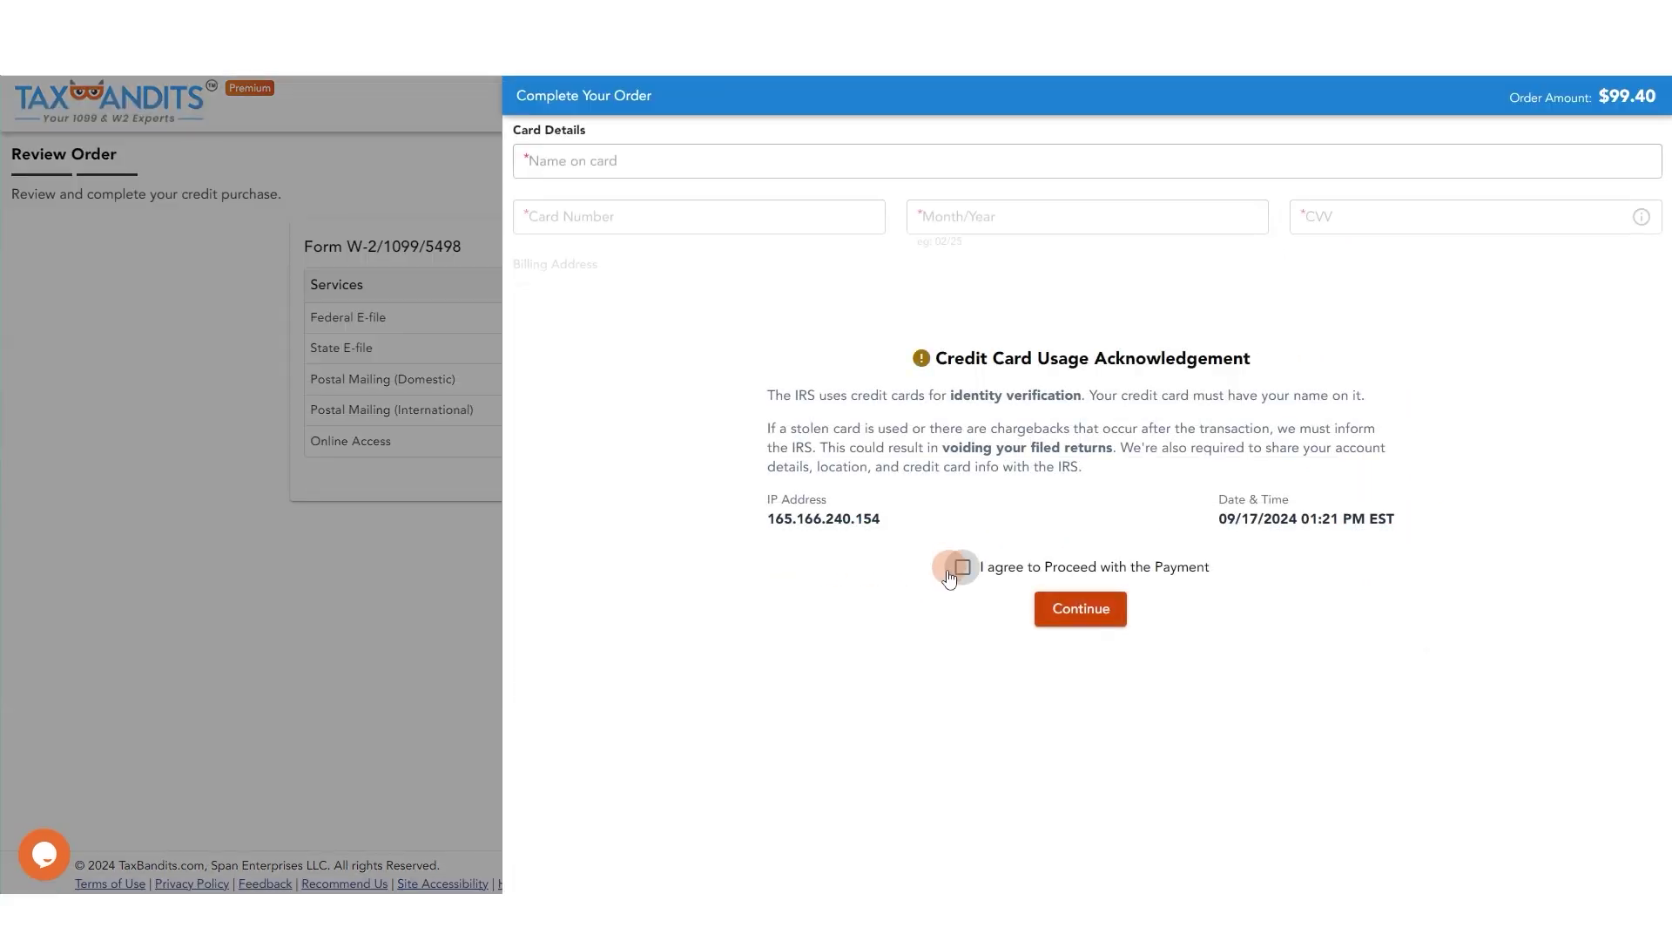
pyautogui.click(964, 569)
pyautogui.click(1080, 608)
pyautogui.click(786, 154)
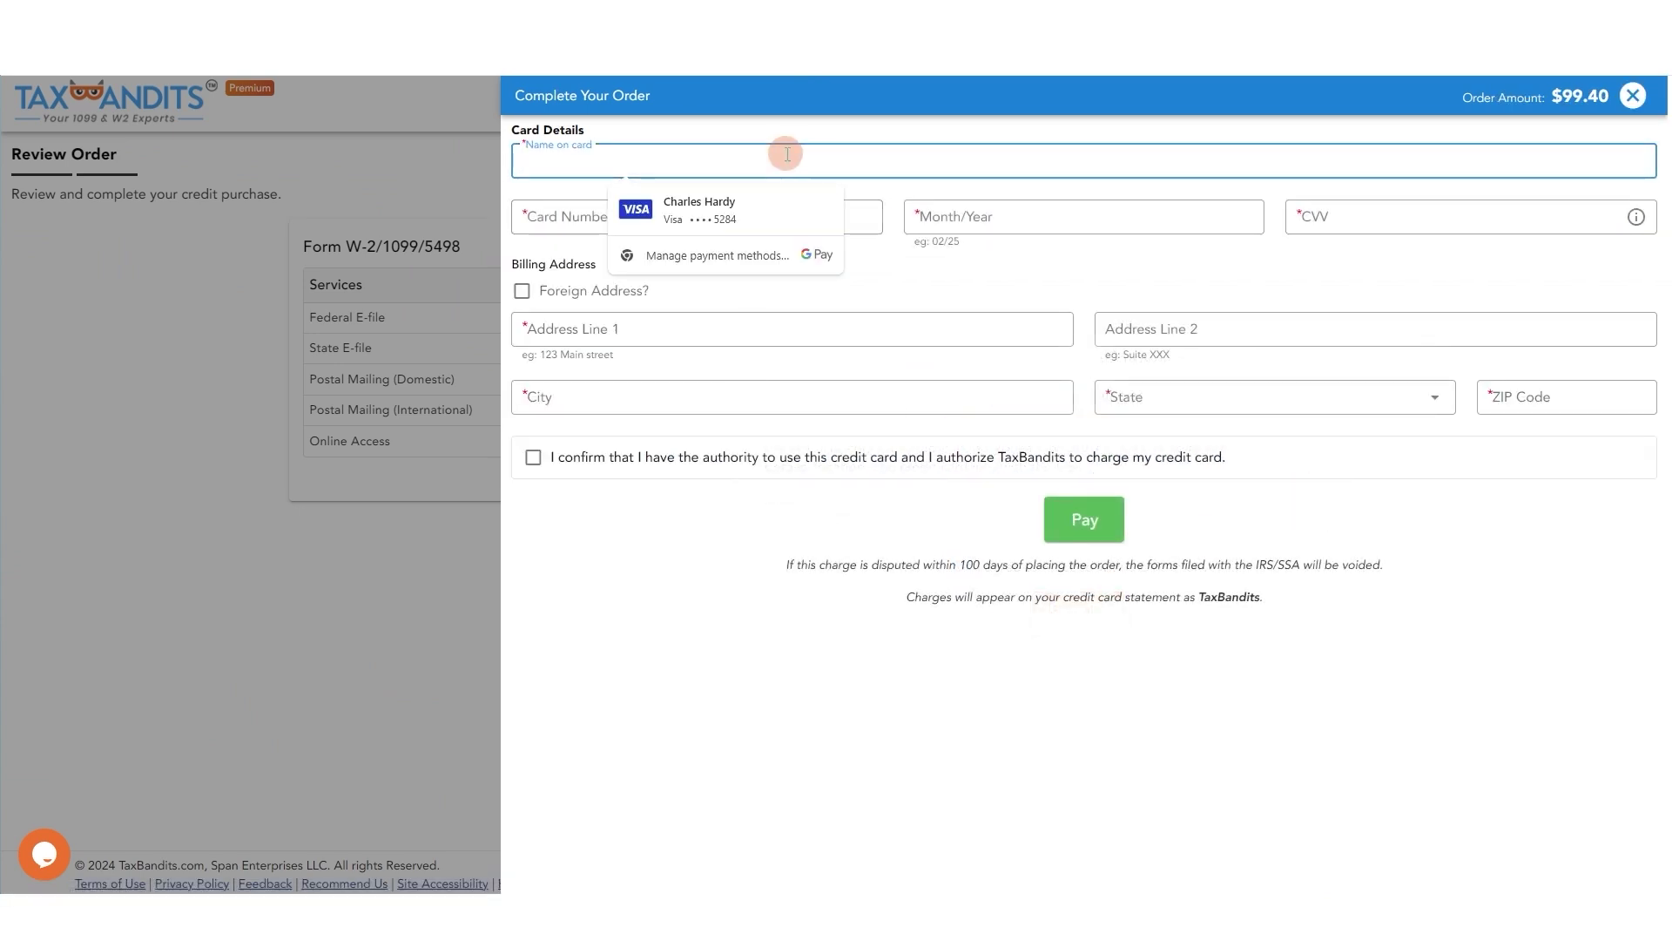
pyautogui.write('John Sm')
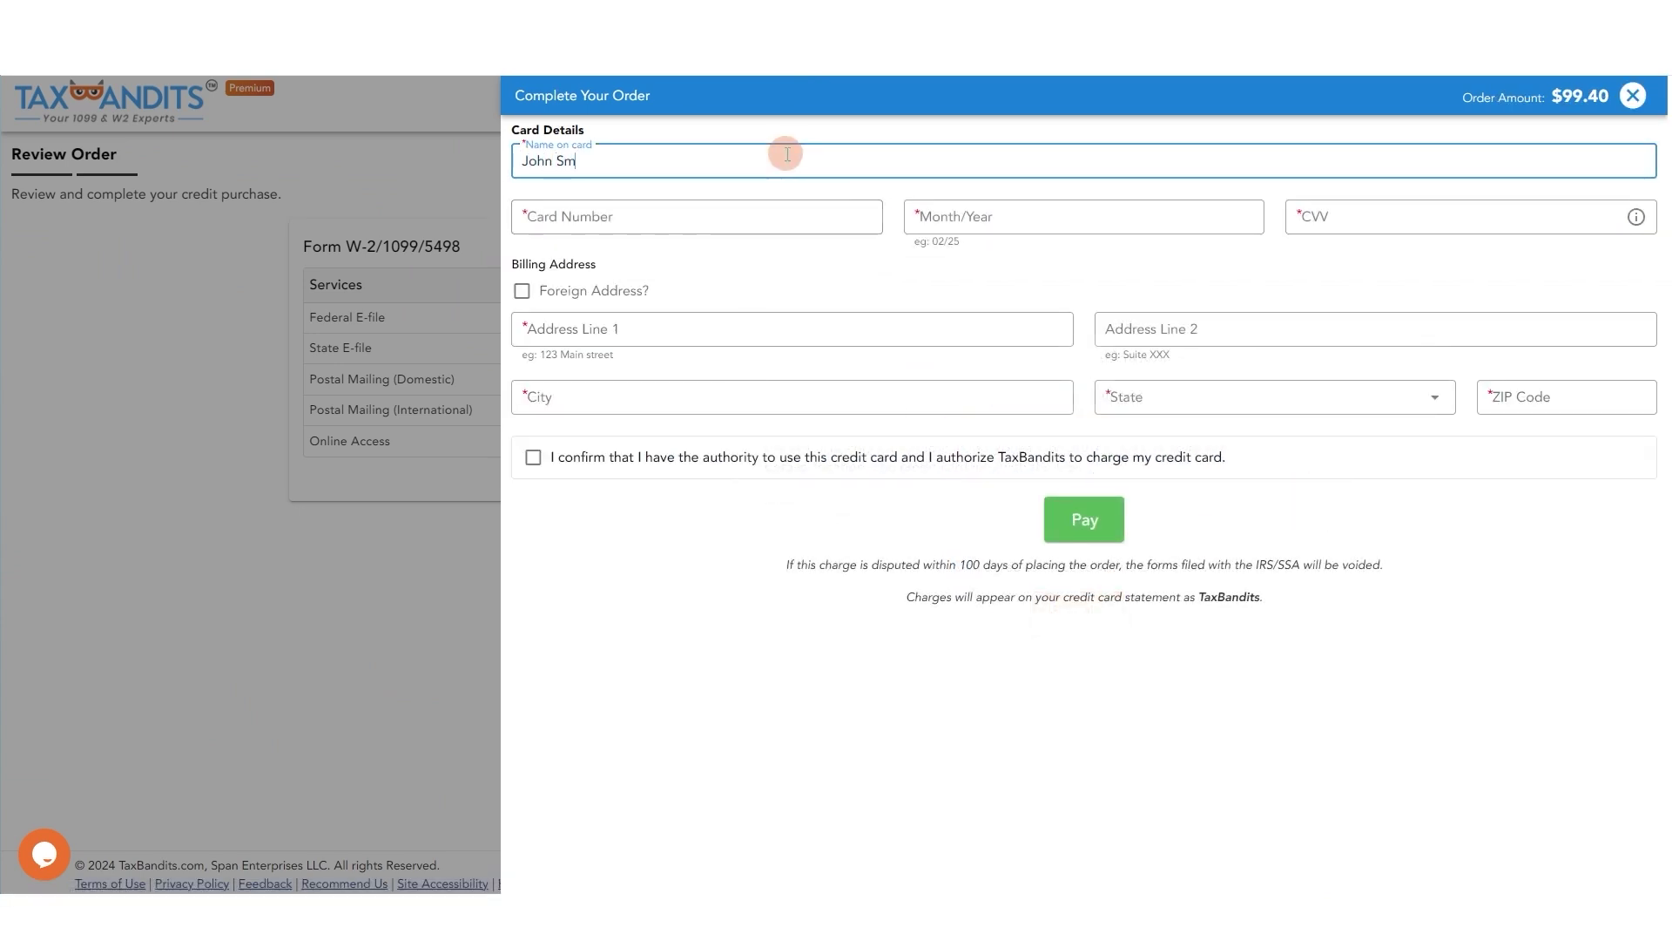
pyautogui.write('ith')
pyautogui.press('Tab')
pyautogui.click(1088, 520)
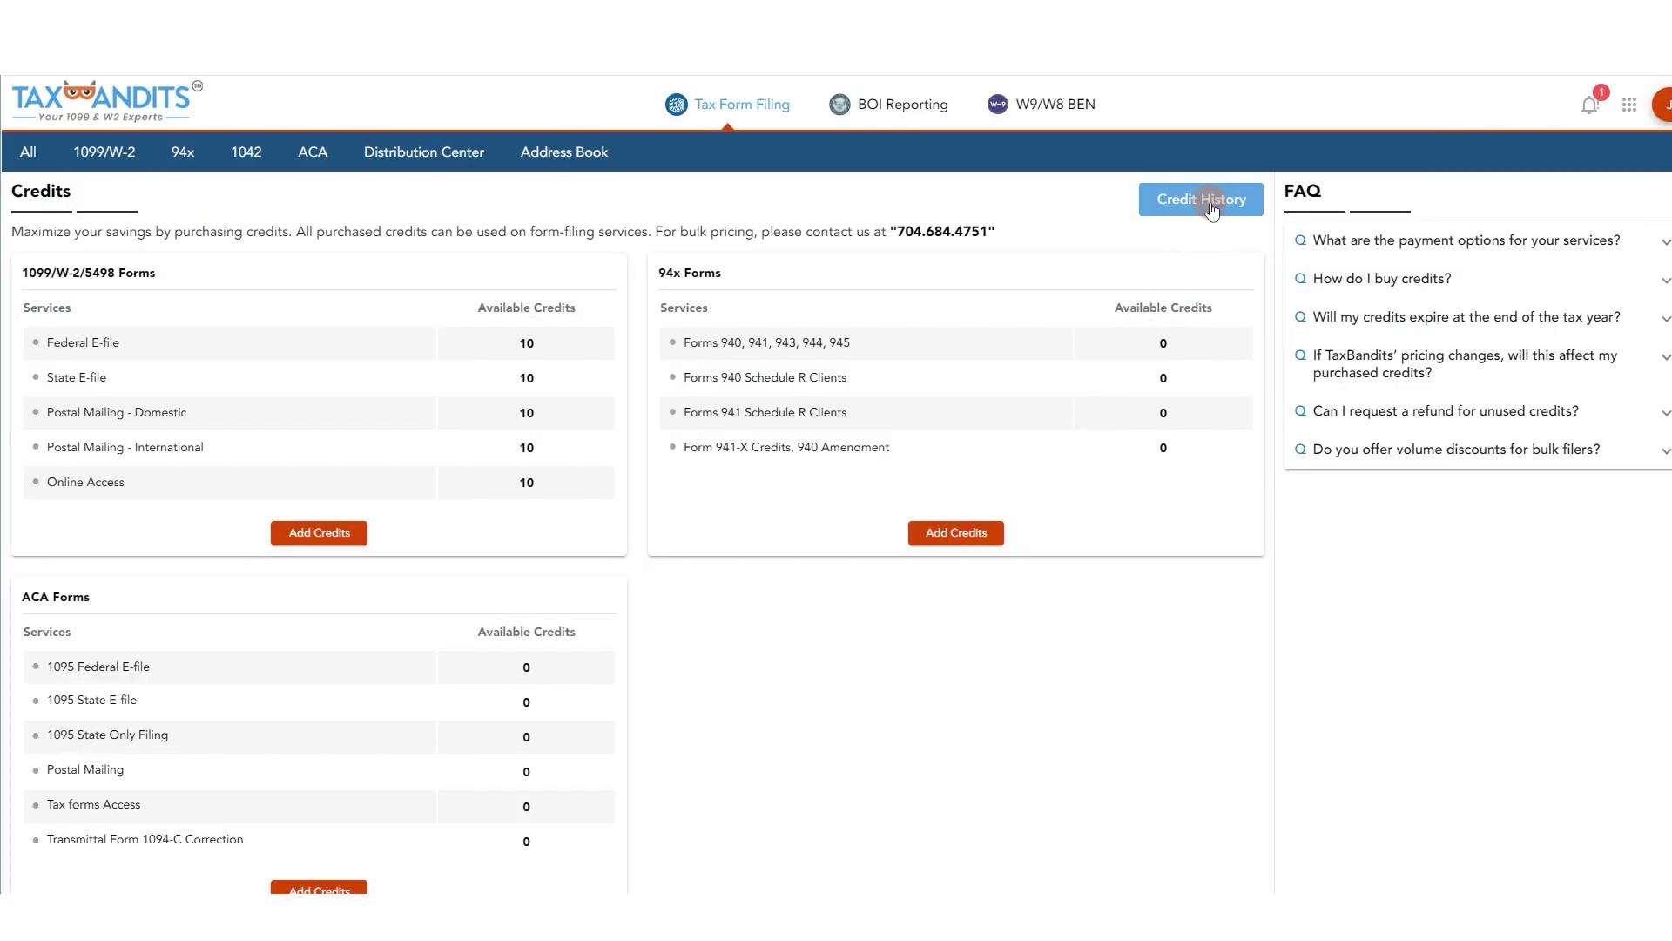
# - Check the credit purchase history and view the receipt for the credit purchase
pyautogui.click(1211, 207)
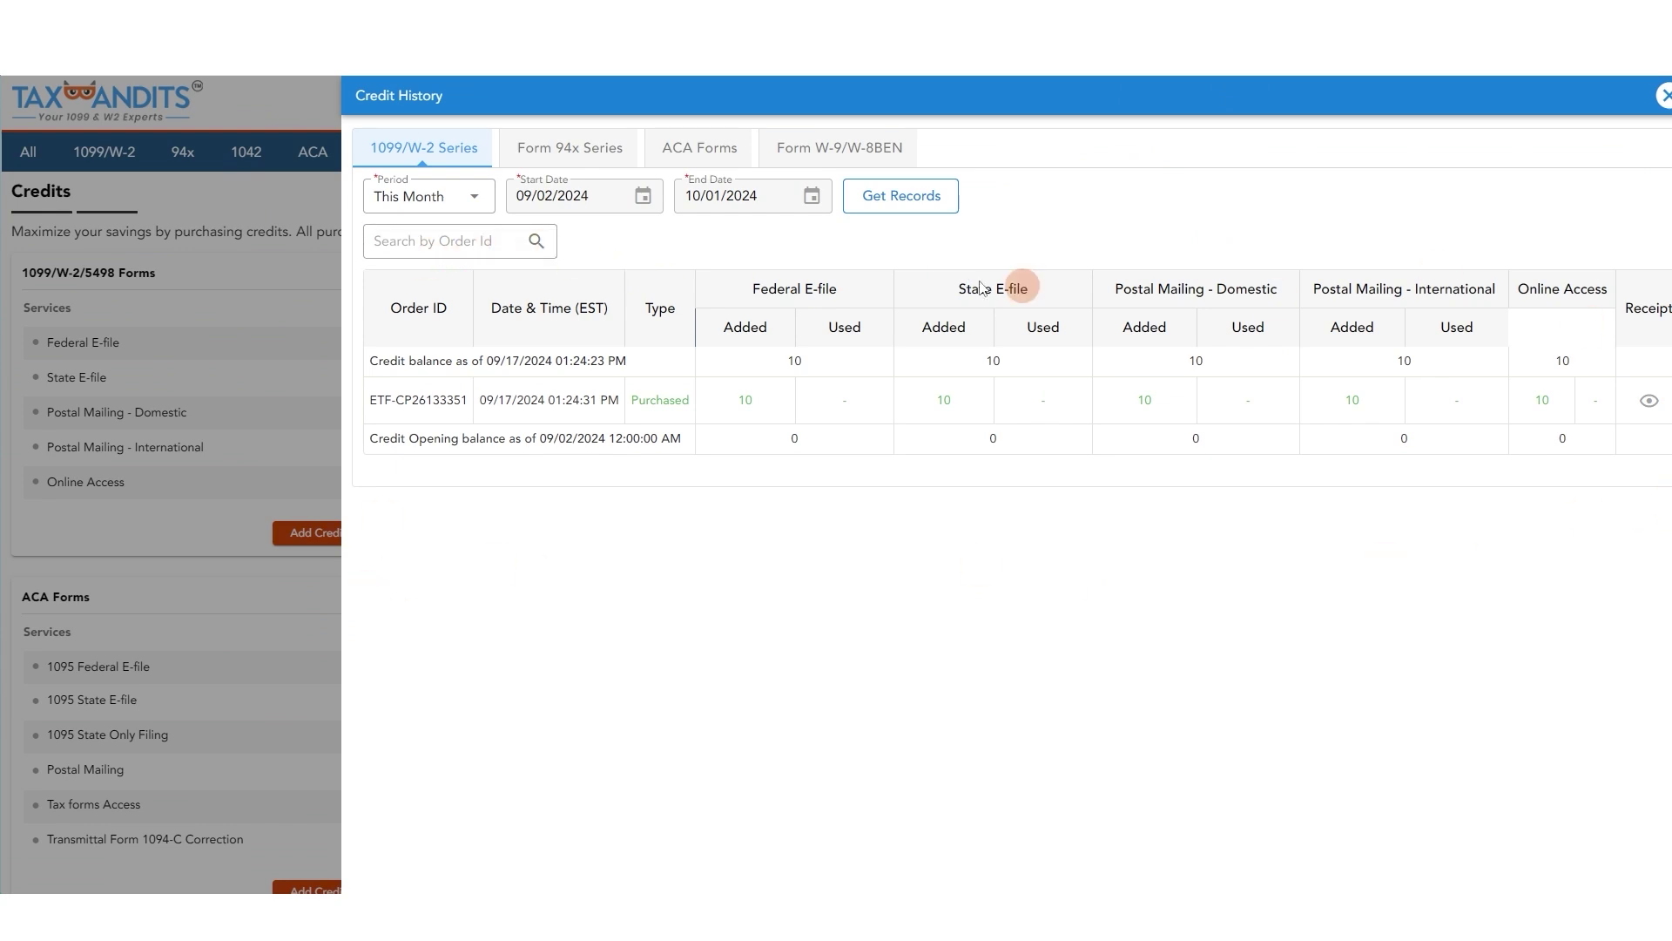
pyautogui.click(1649, 402)
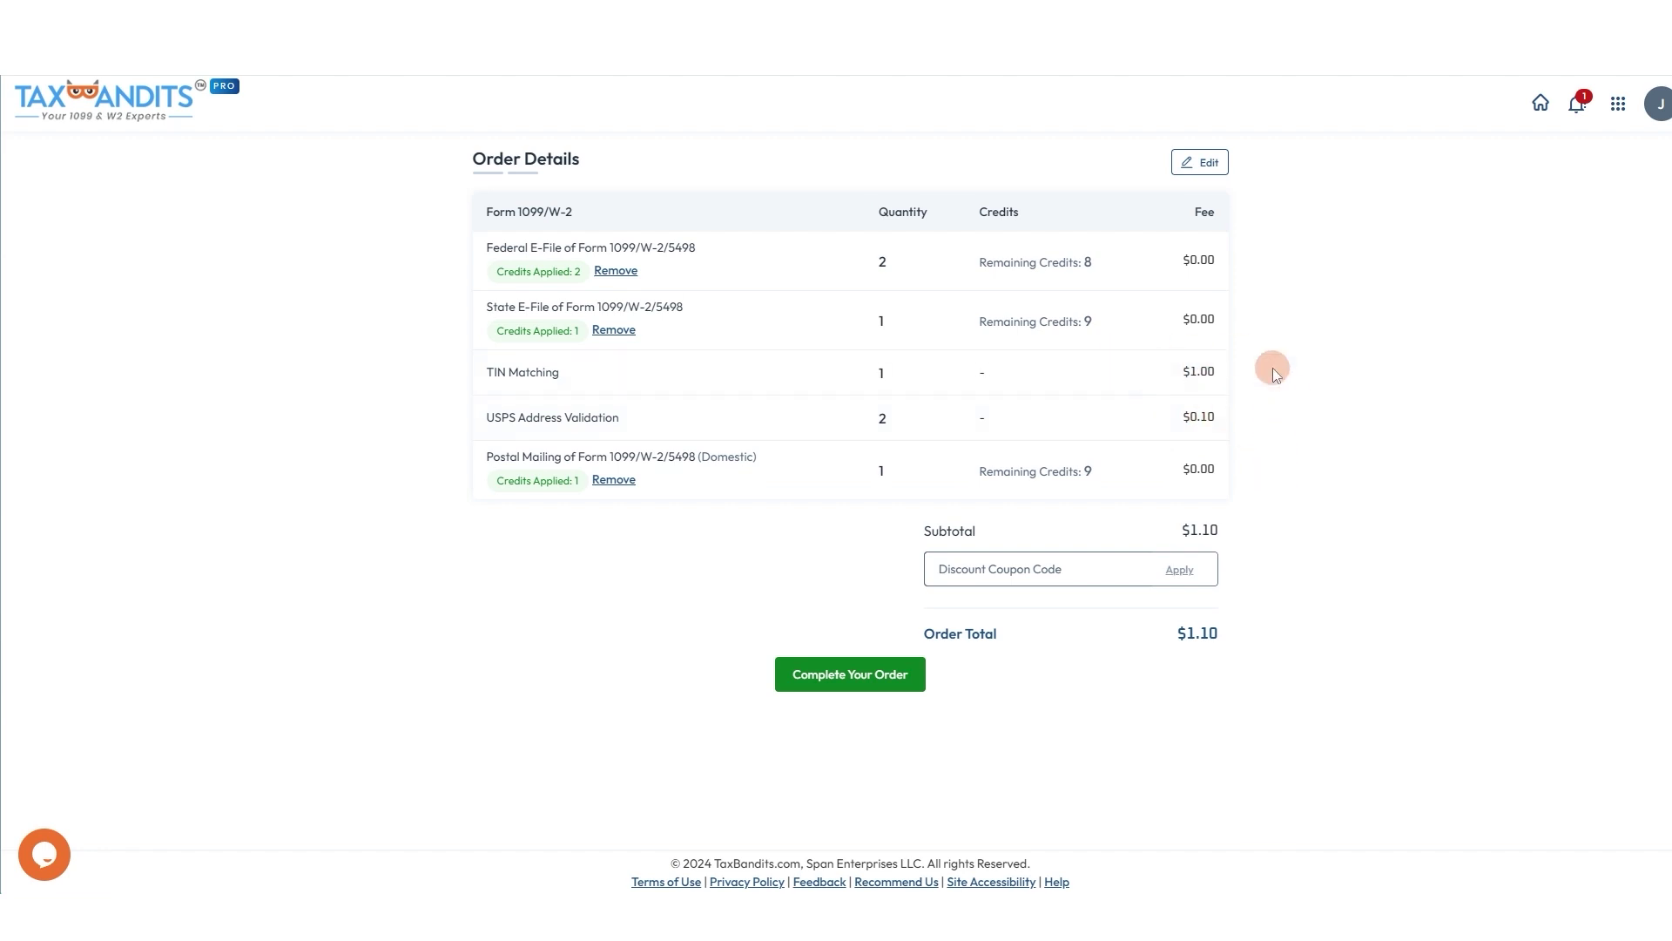
# - Complete the $1.10 1099/W-2 order using the applied credits
pyautogui.click(830, 680)
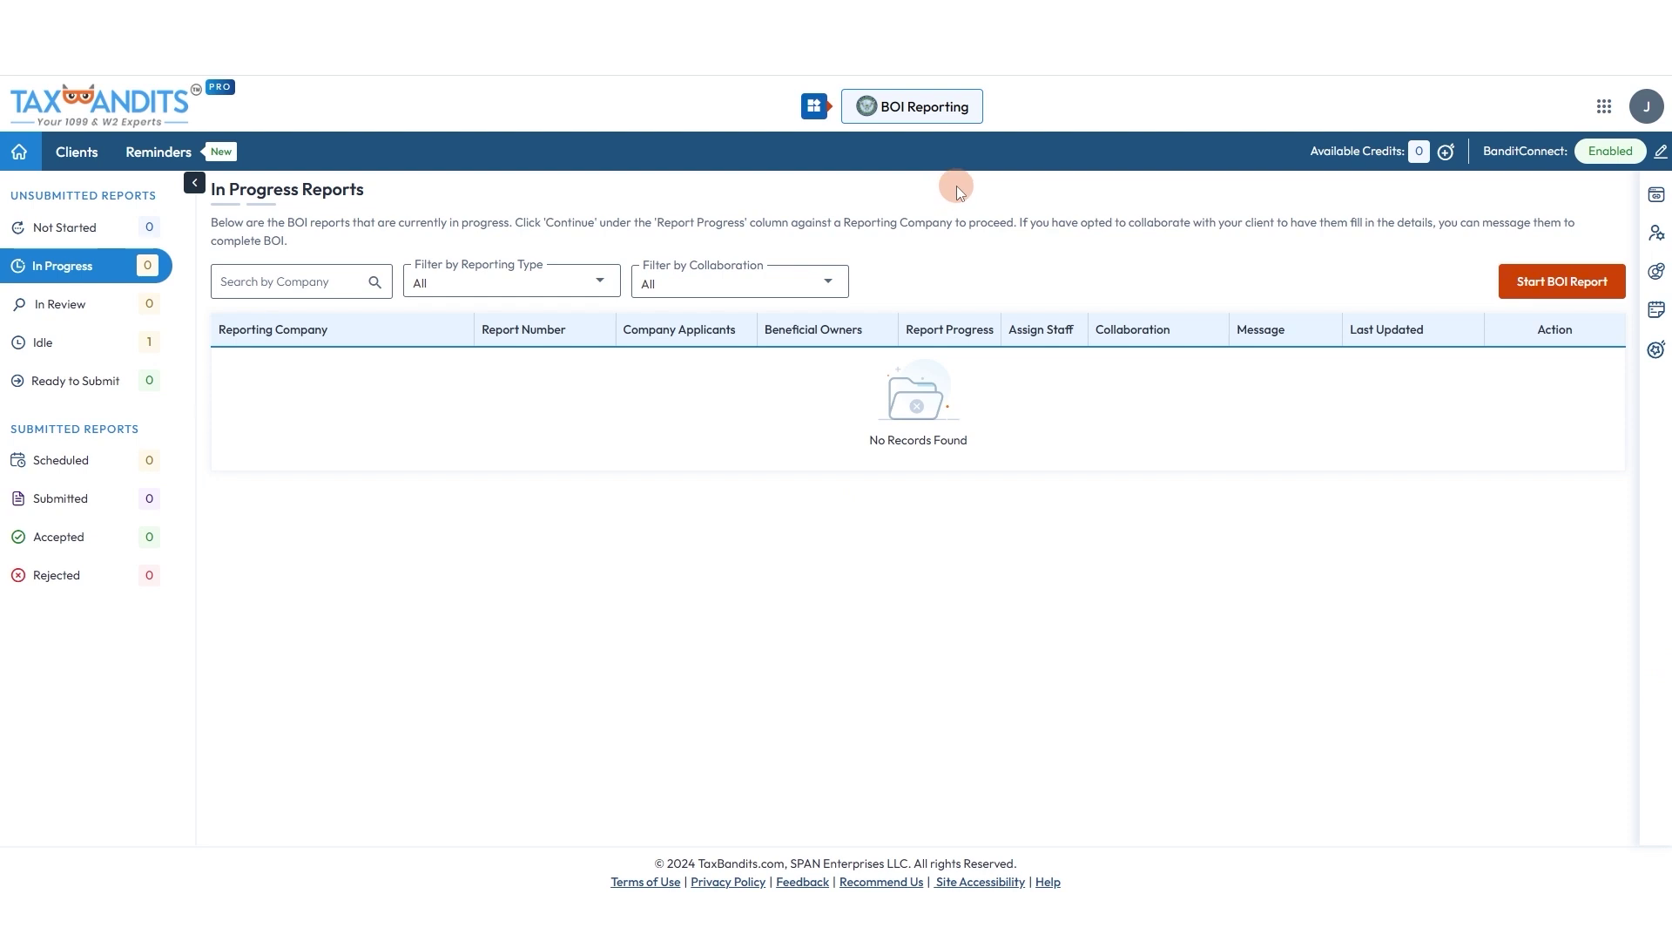
# - Open the prepaid BOI credit options and compare the Mini Bandito and Bandito plans' lifetime EINs
pyautogui.click(815, 105)
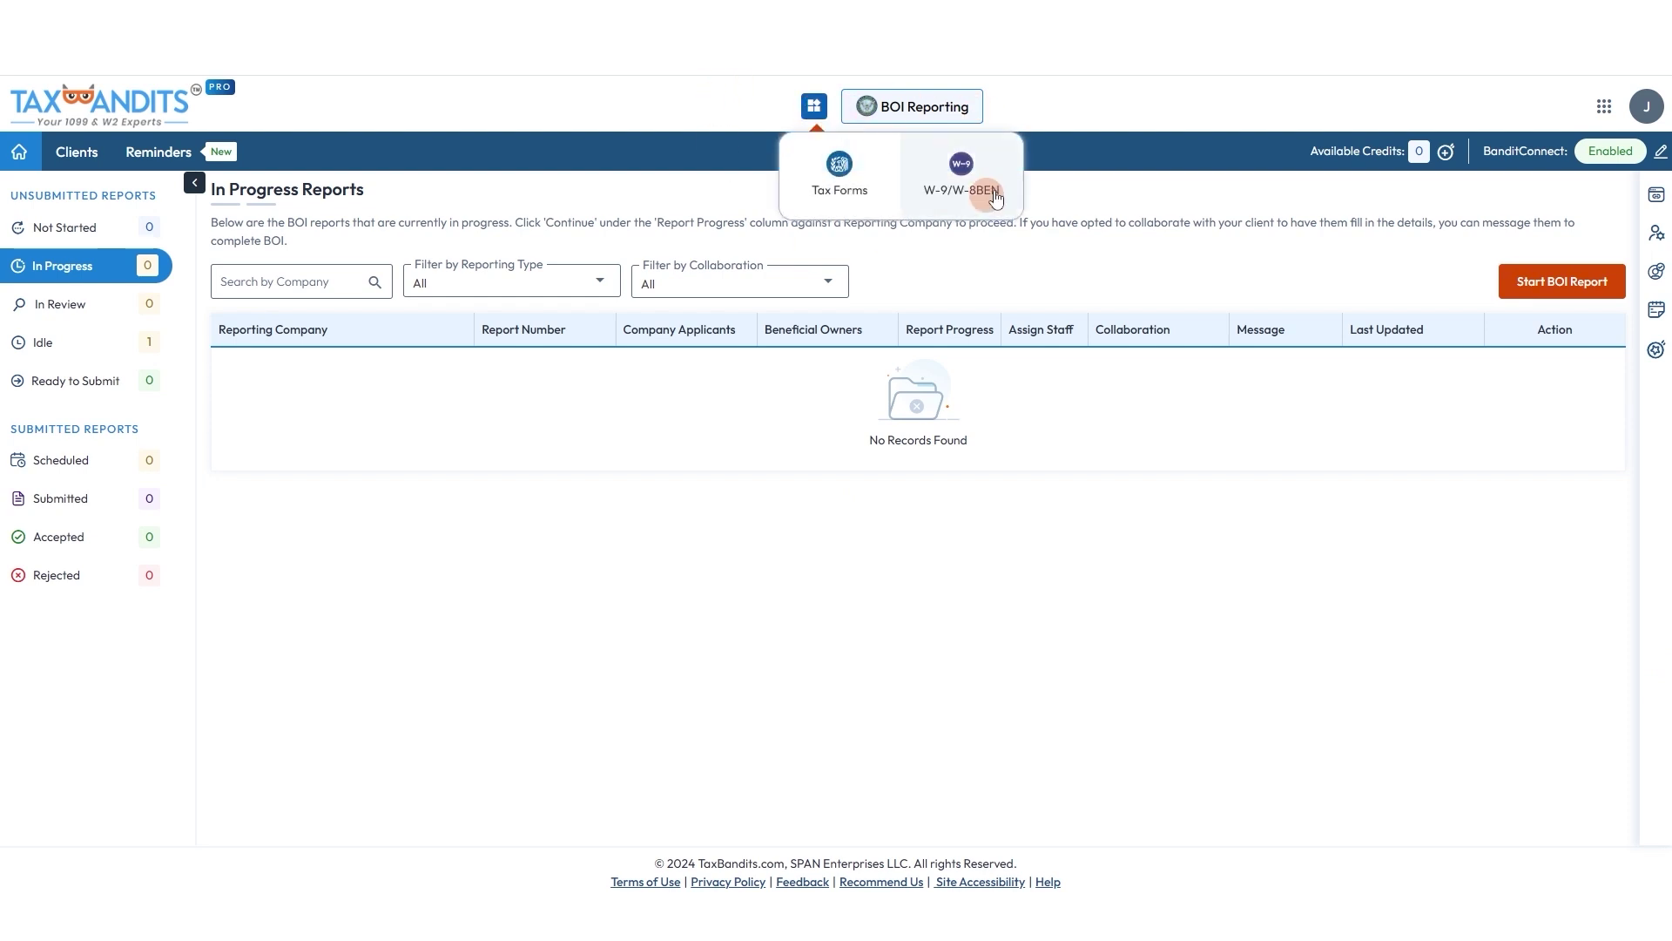
pyautogui.click(1106, 186)
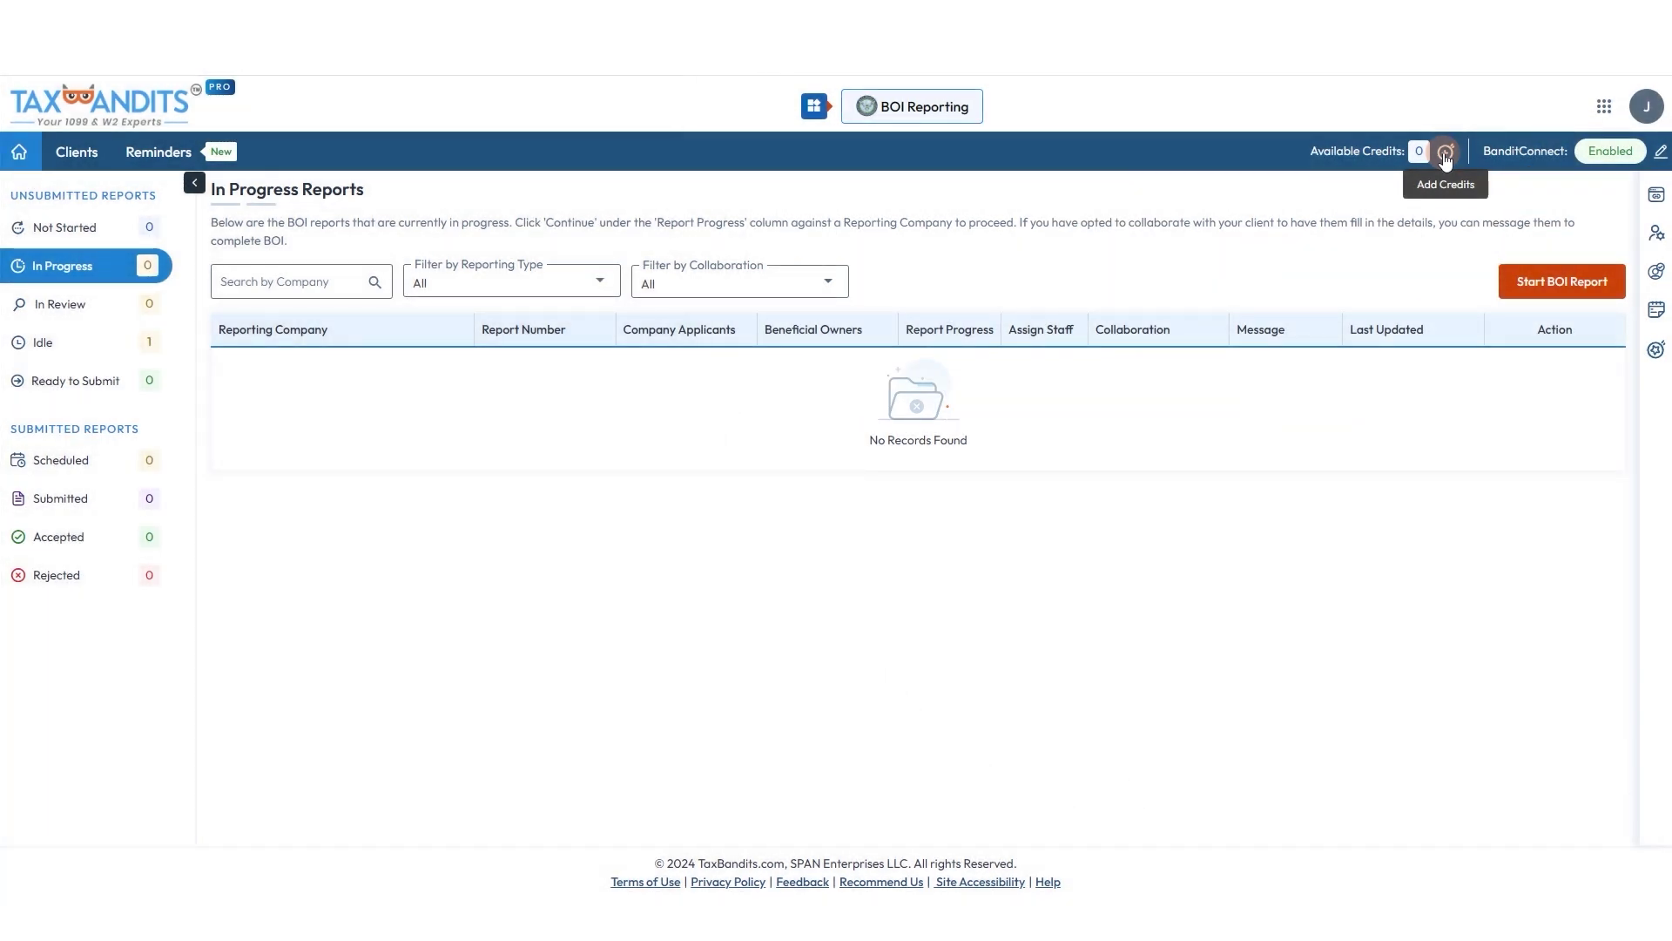
pyautogui.click(1444, 154)
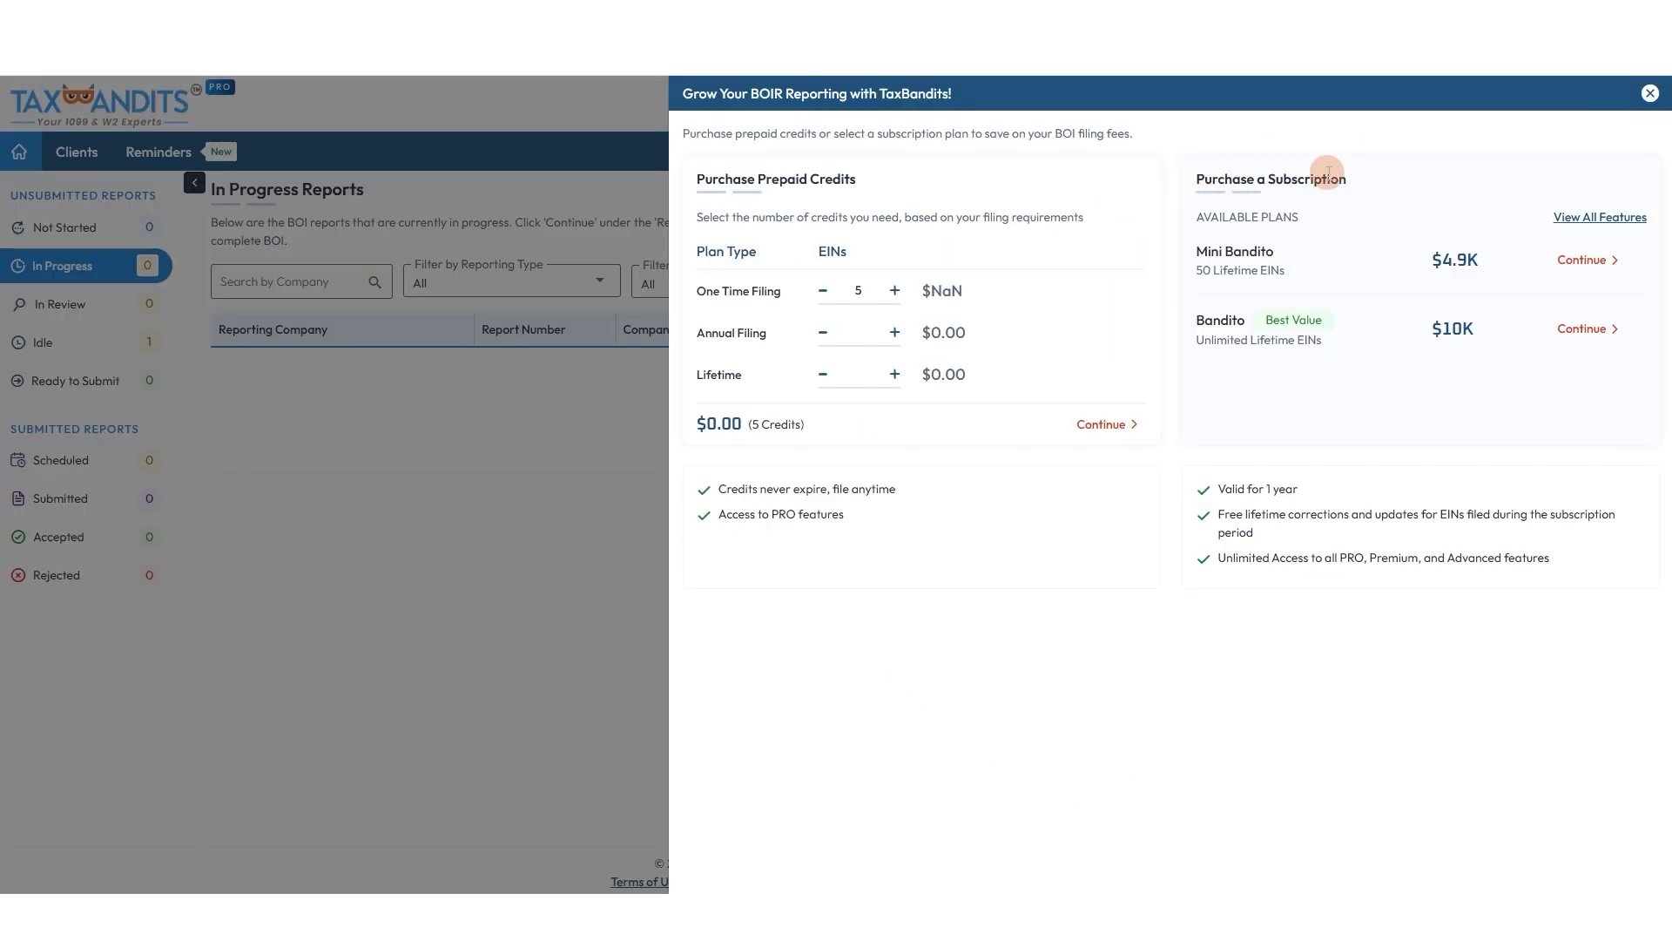
pyautogui.moveTo(1197, 268); pyautogui.dragTo(1290, 270)
pyautogui.moveTo(1193, 338); pyautogui.dragTo(1347, 343)
pyautogui.click(1351, 348)
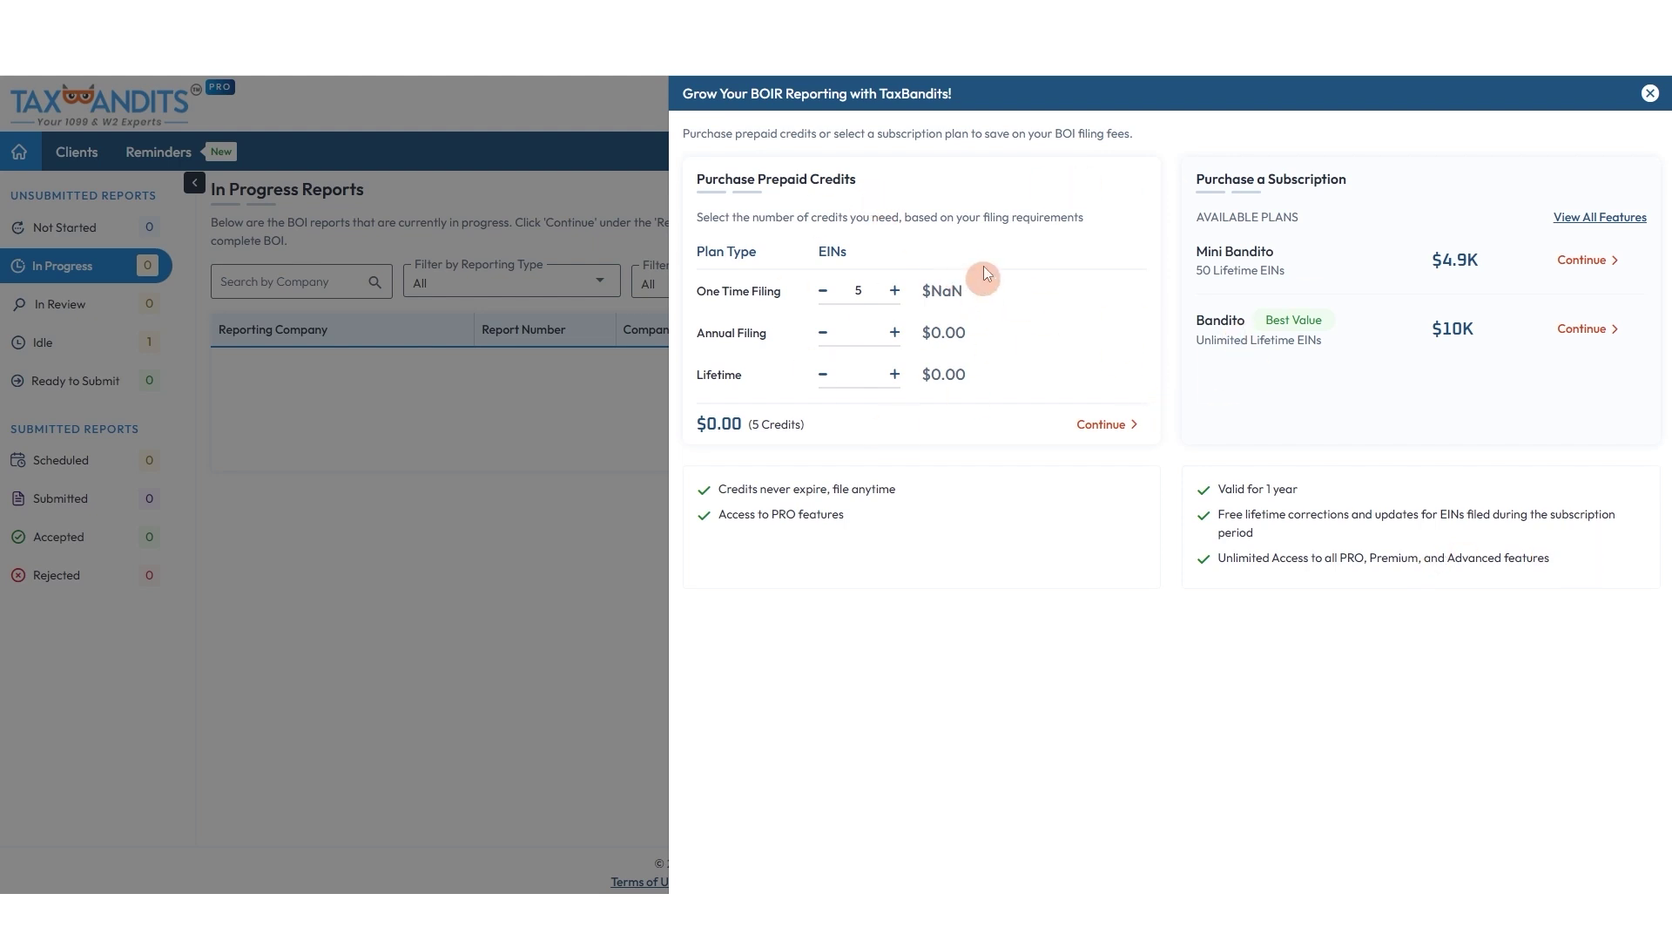
# - Set One Time, Annual and Lifetime Filing to 6 credits each and continue to payment
pyautogui.click(823, 290)
pyautogui.click(895, 290)
pyautogui.click(895, 290)
pyautogui.click(894, 290)
pyautogui.click(895, 290)
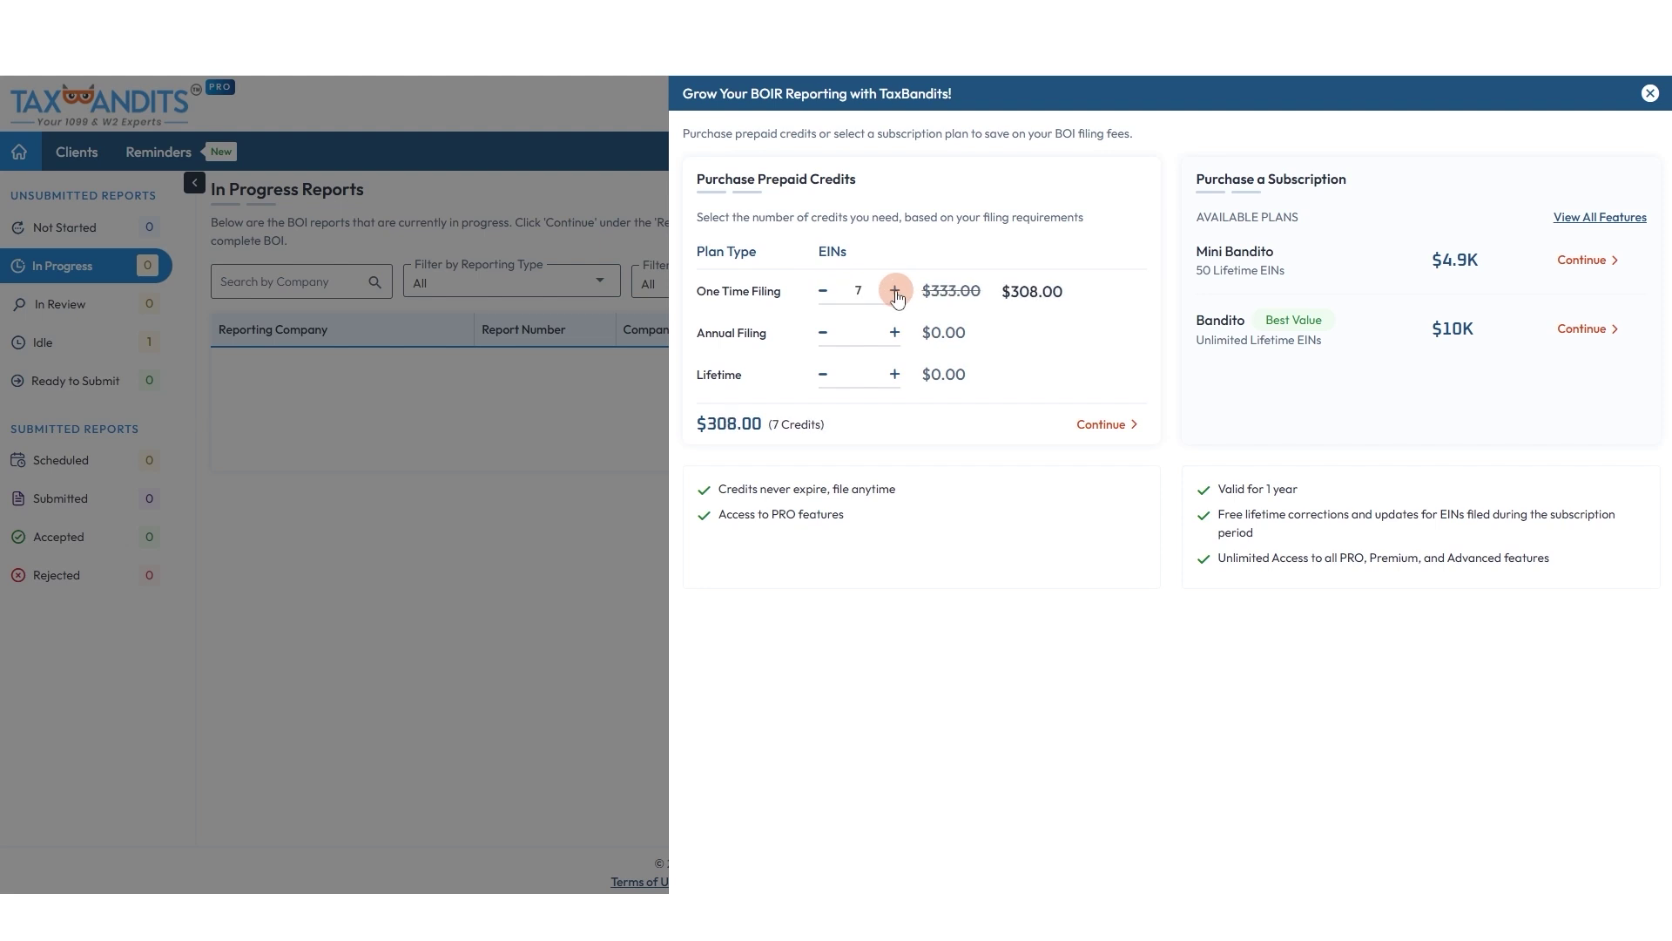
pyautogui.click(894, 290)
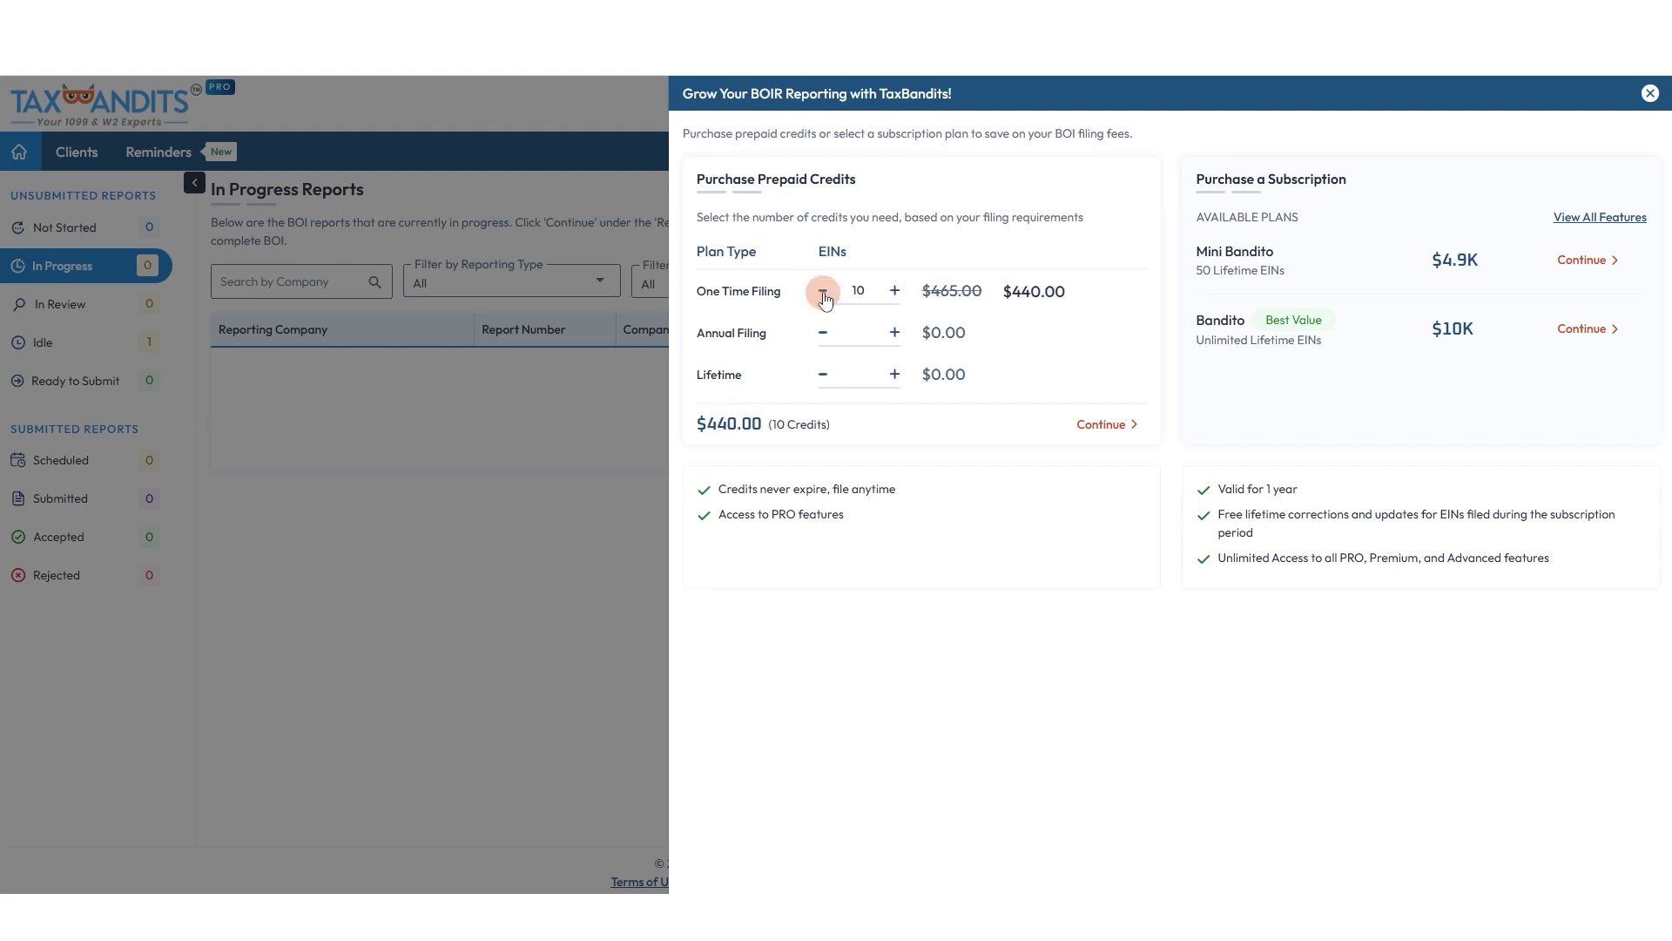
pyautogui.click(823, 290)
pyautogui.click(823, 290)
pyautogui.click(823, 290)
pyautogui.click(823, 290)
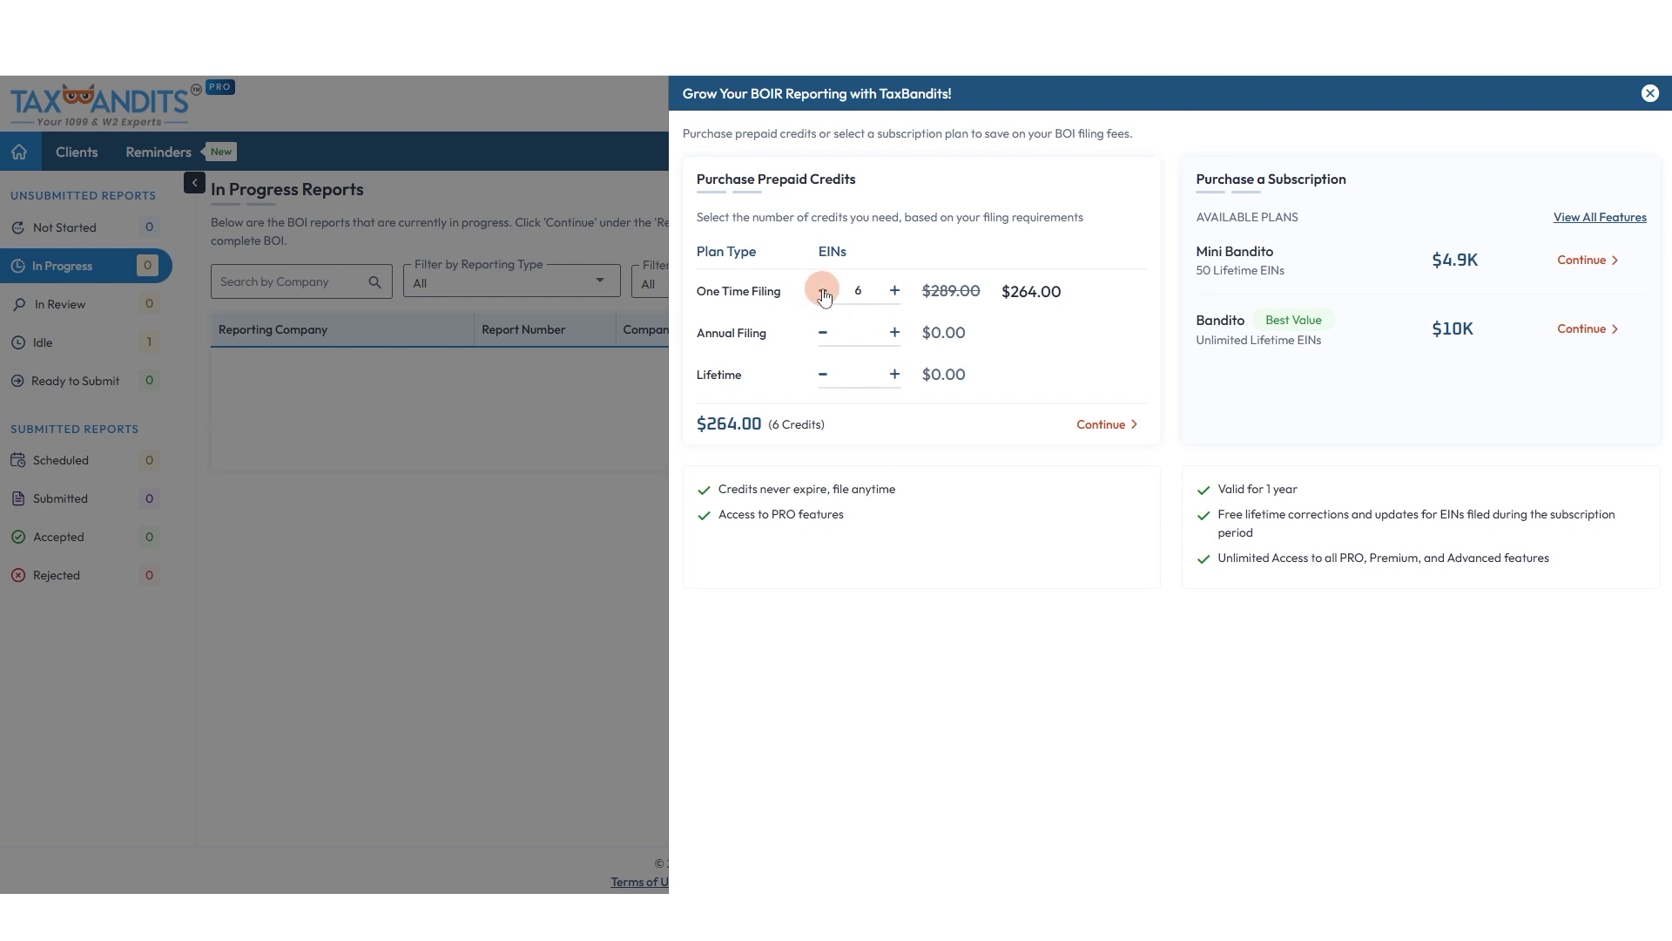
pyautogui.click(823, 290)
pyautogui.click(895, 332)
pyautogui.click(894, 331)
pyautogui.click(894, 331)
pyautogui.click(894, 332)
pyautogui.click(894, 290)
pyautogui.click(894, 374)
pyautogui.click(895, 373)
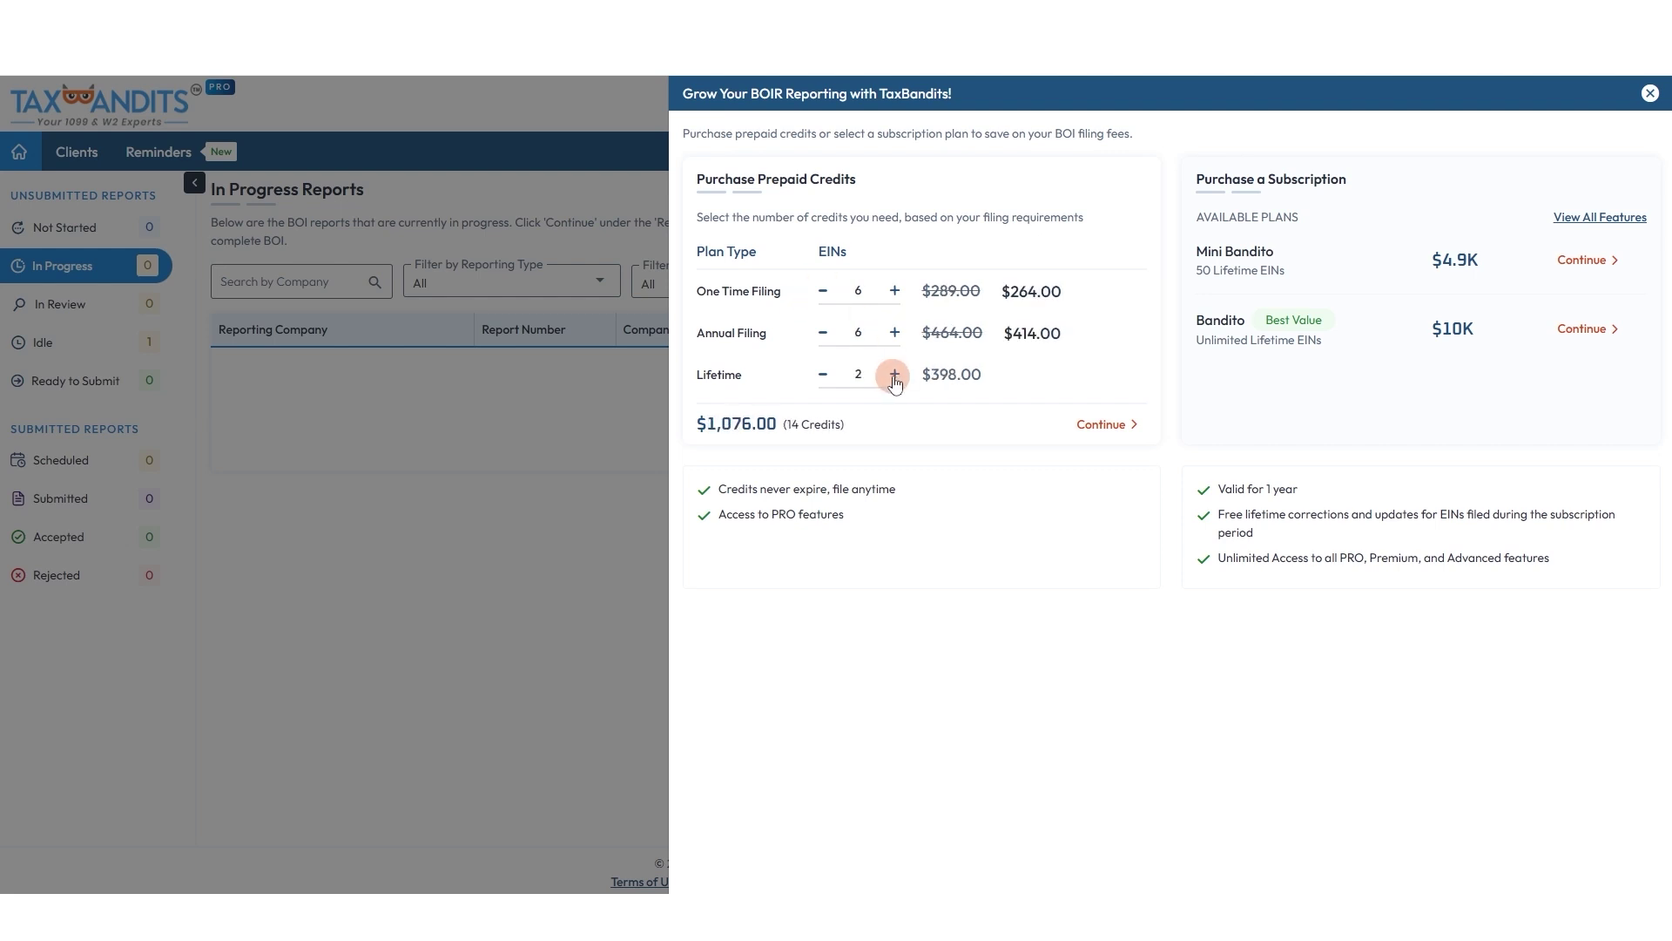
pyautogui.click(894, 373)
pyautogui.click(894, 374)
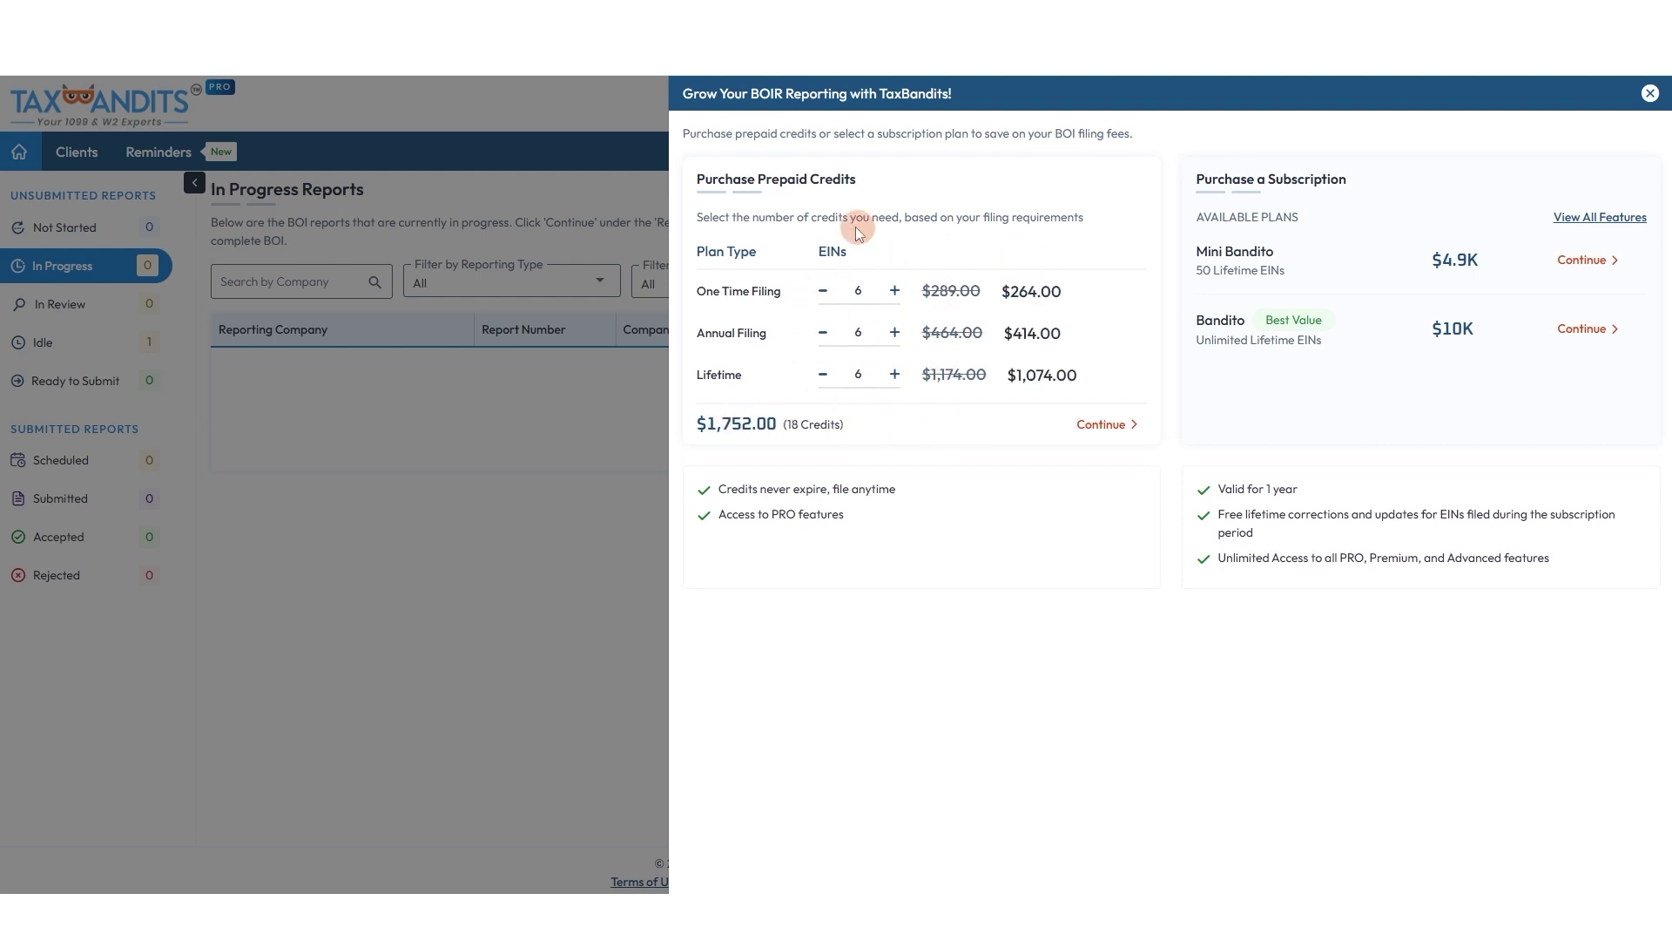
pyautogui.click(1099, 427)
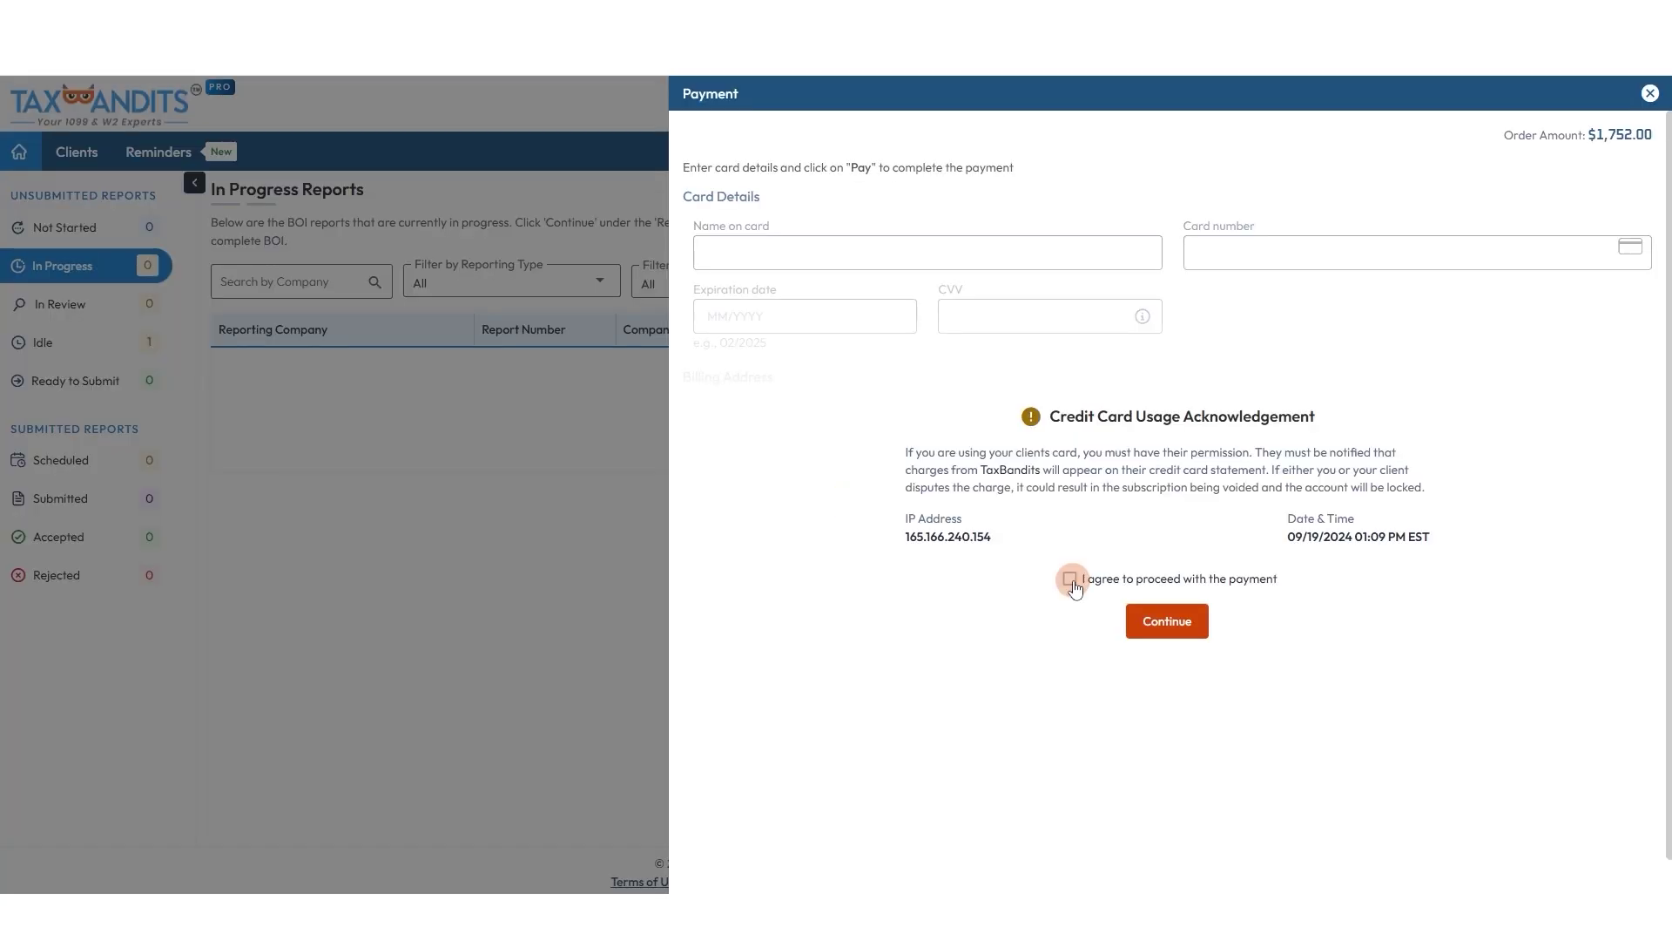
# - Pay $1,752.00 by card for the 18 BOIR credits, entering the cardholder's name and authorizing the charge
pyautogui.click(1167, 621)
pyautogui.click(927, 258)
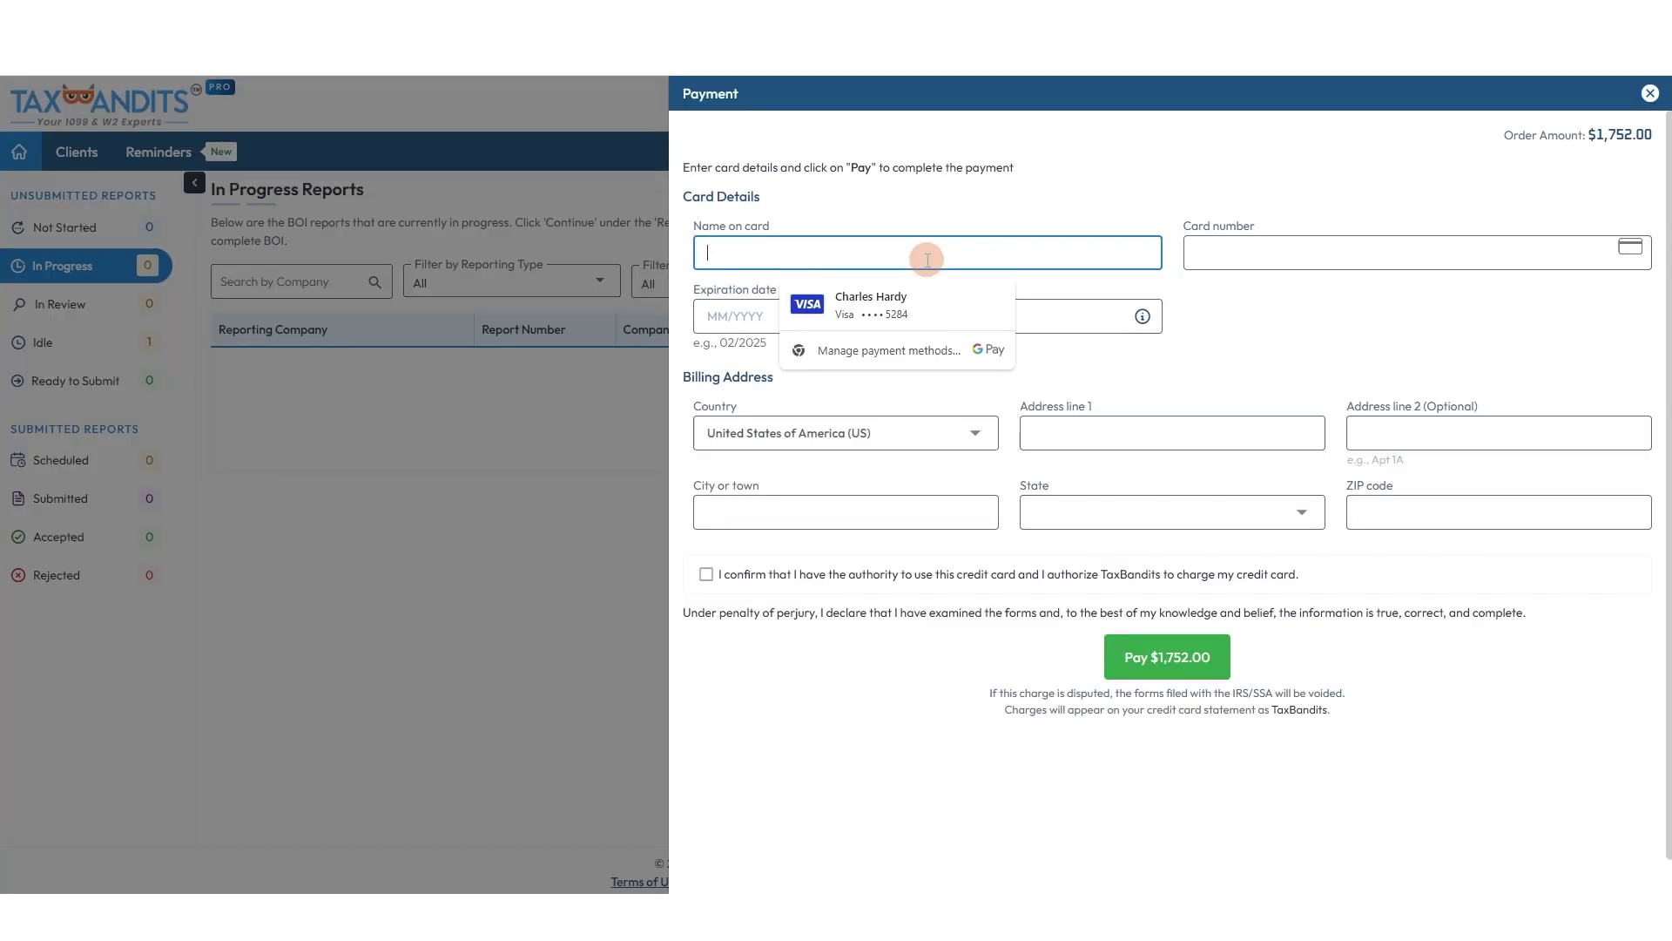
pyautogui.write('Cal')
pyautogui.write('eb F')
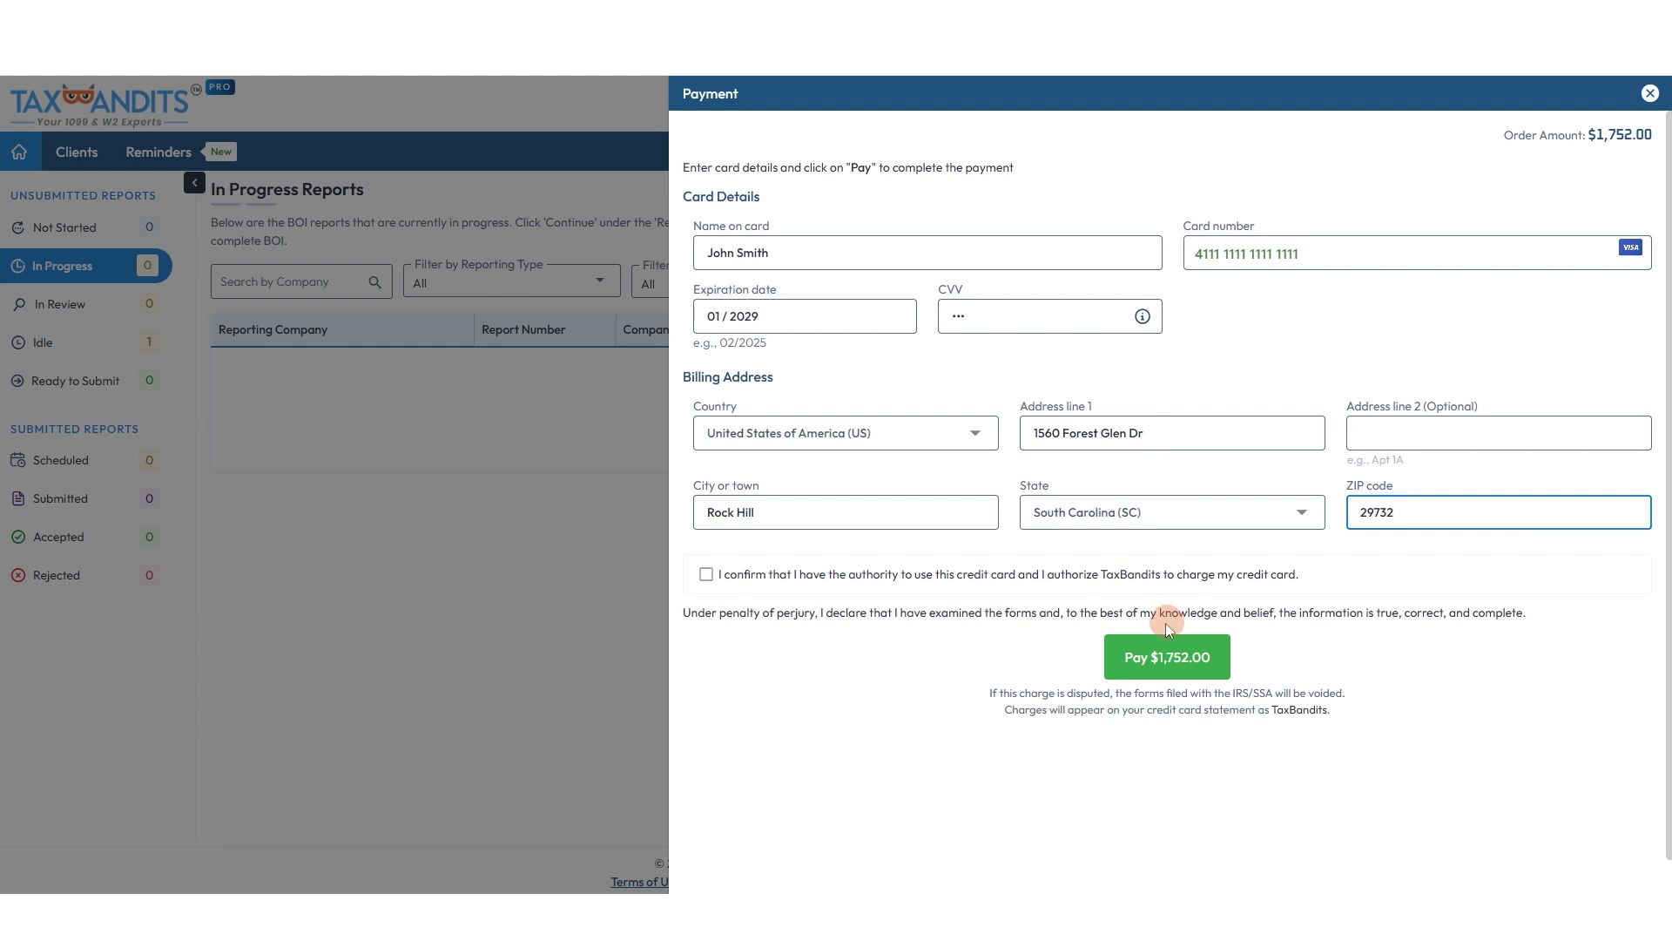
pyautogui.click(945, 575)
pyautogui.click(1167, 656)
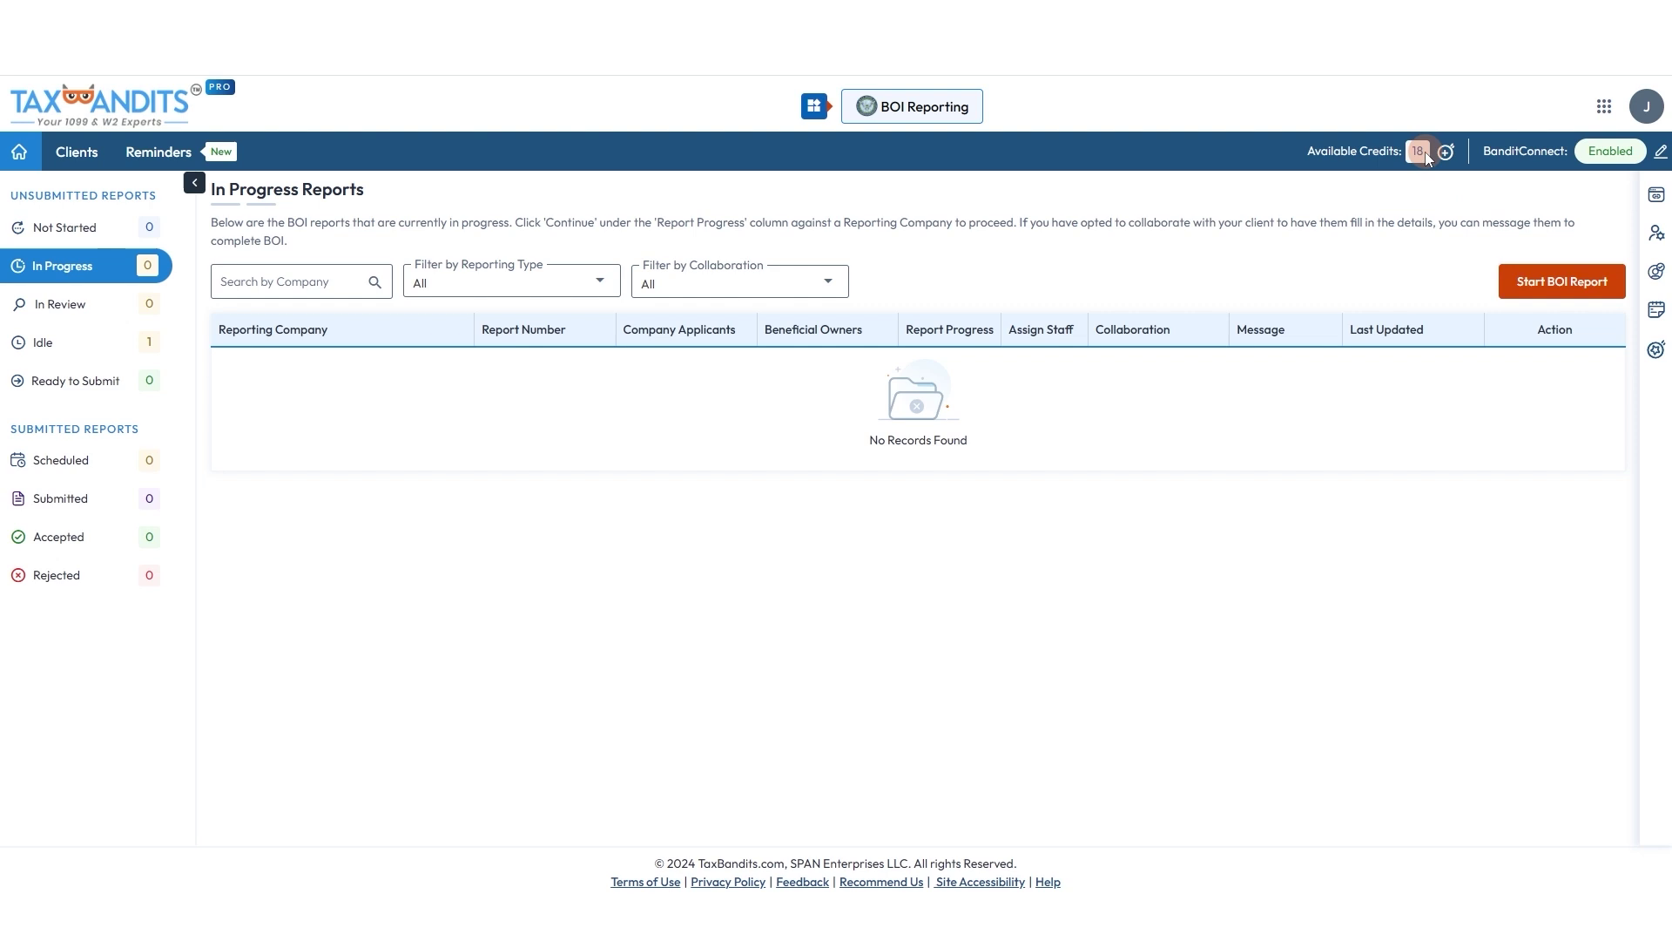
# - Check the credits summary showing 18 available credits and the credits transaction report
pyautogui.click(1656, 350)
pyautogui.moveTo(1379, 272); pyautogui.dragTo(1505, 271)
pyautogui.moveTo(1376, 308); pyautogui.dragTo(1538, 312)
pyautogui.click(1485, 331)
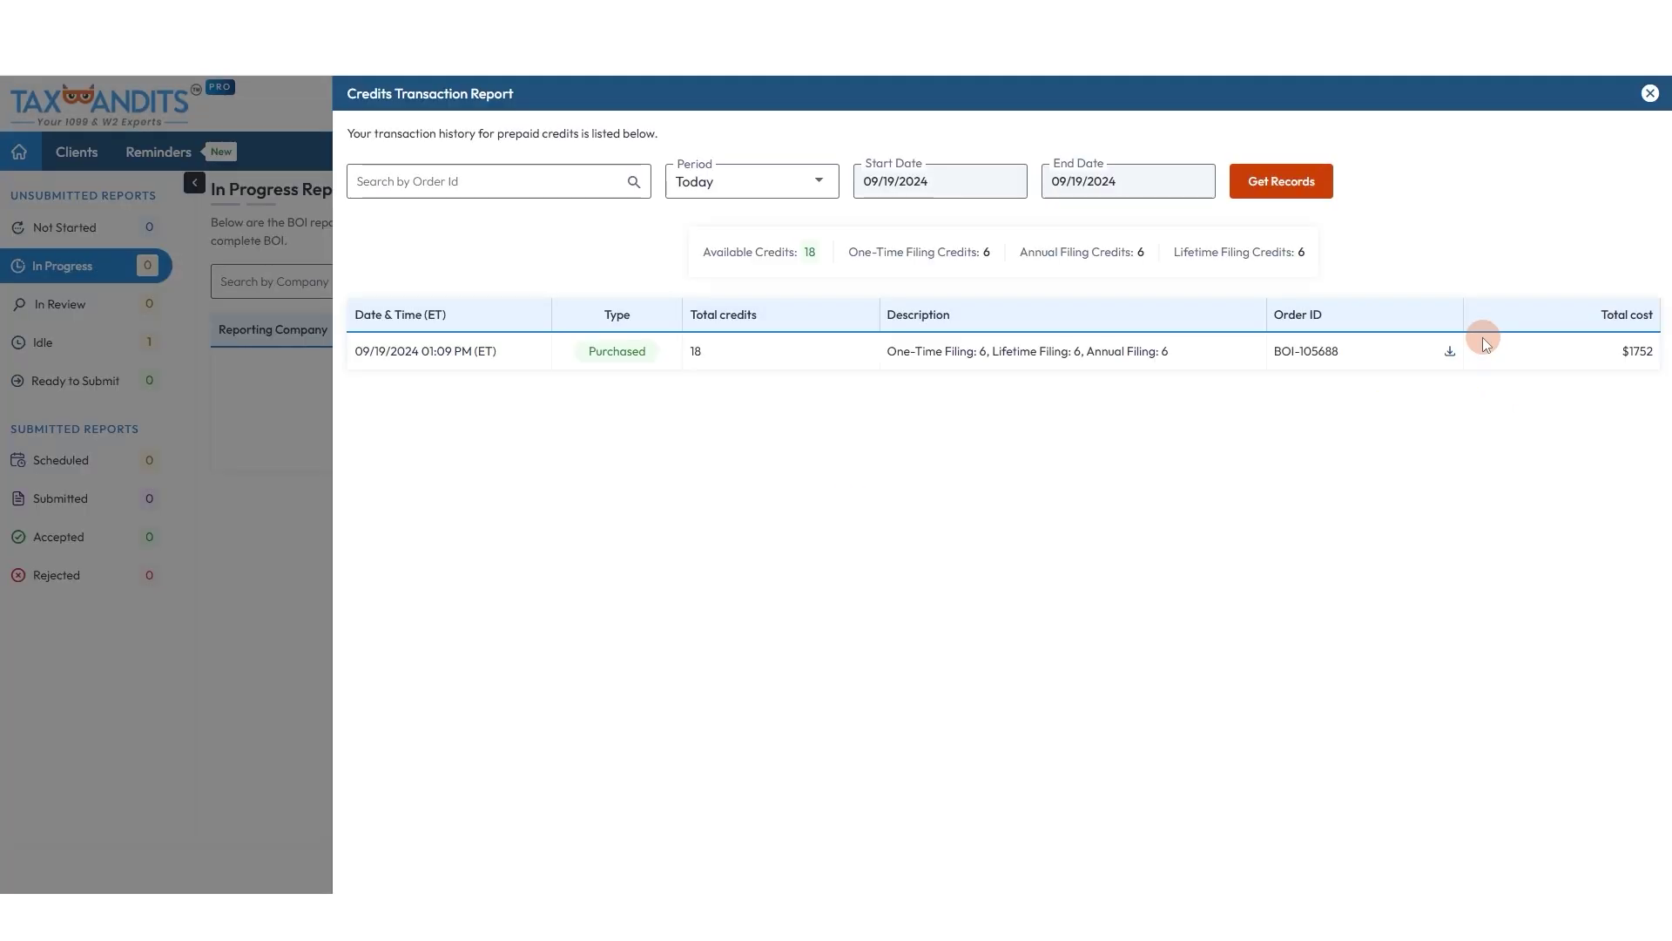
pyautogui.click(1649, 94)
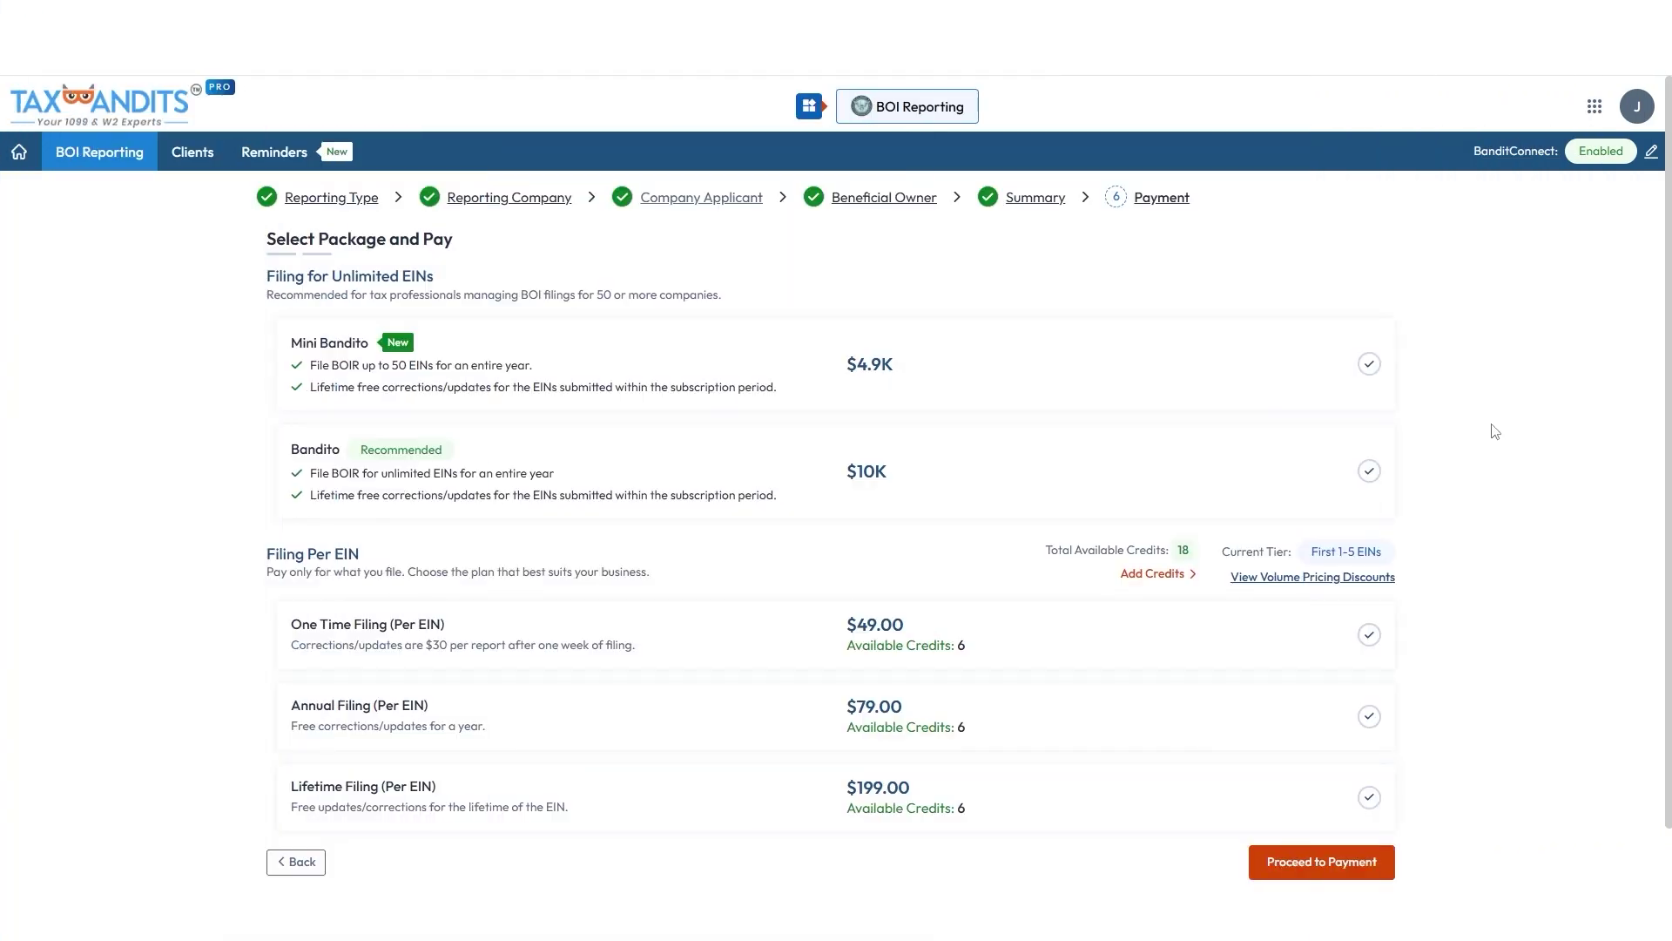
# - Apply a One Time Filing (Per EIN) credit to the BOI report and submit it to FinCEN
pyautogui.scroll(-1, 1392, 482)
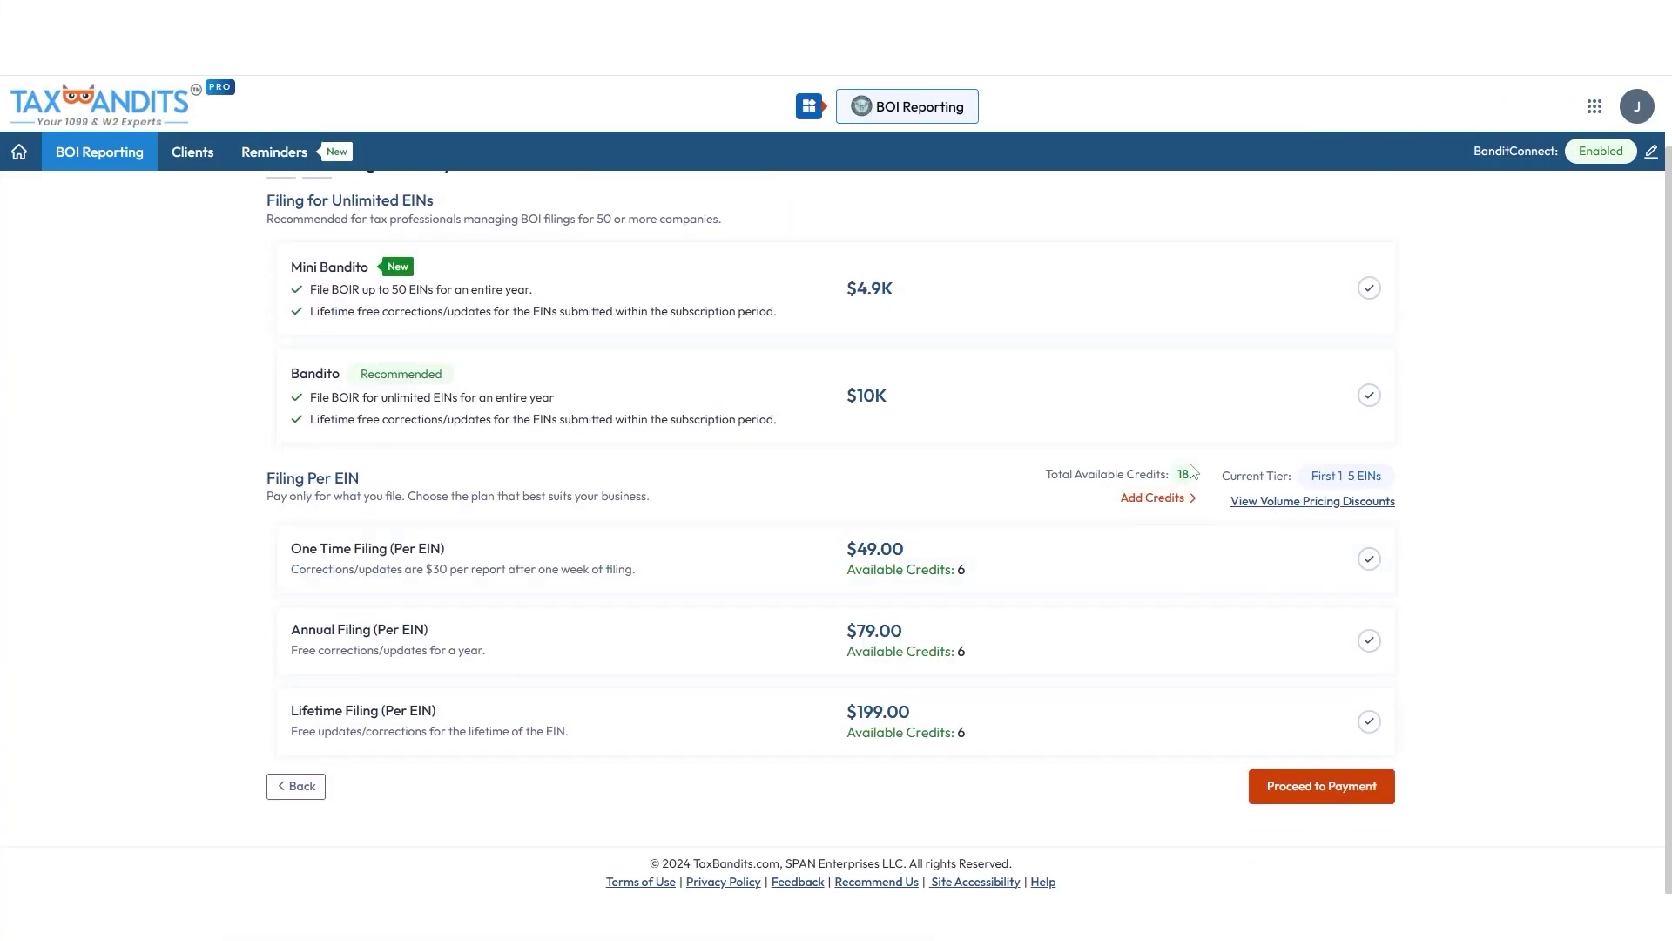
pyautogui.click(1060, 555)
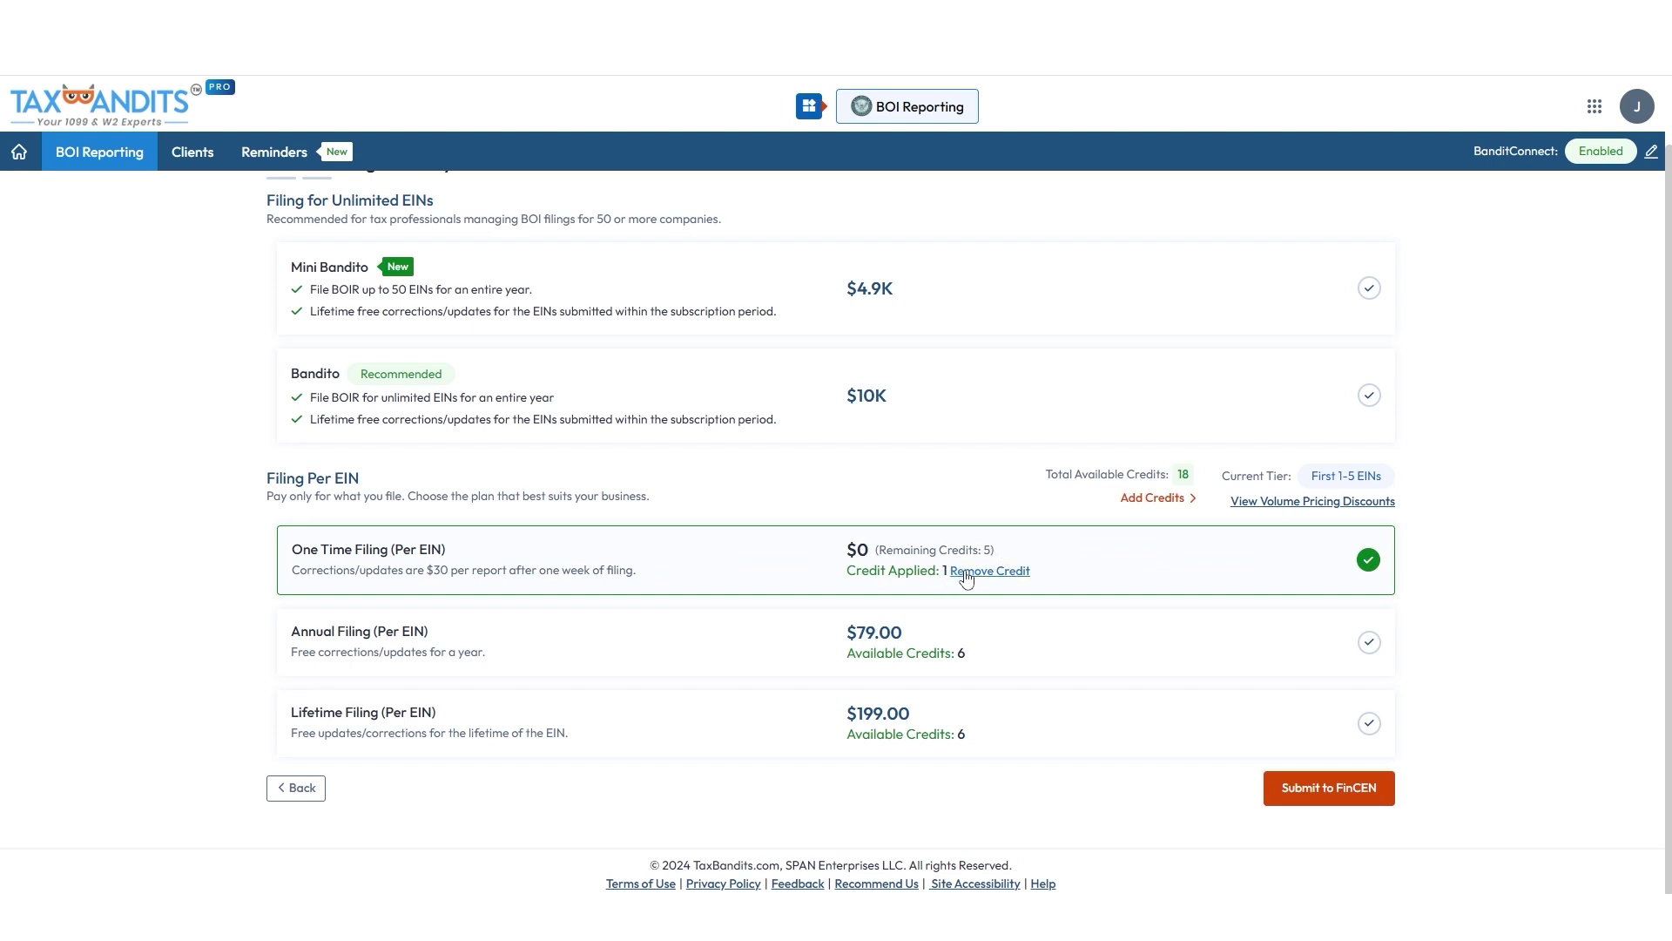
pyautogui.click(999, 580)
pyautogui.click(1001, 629)
pyautogui.click(1104, 561)
pyautogui.click(1024, 719)
pyautogui.click(1281, 576)
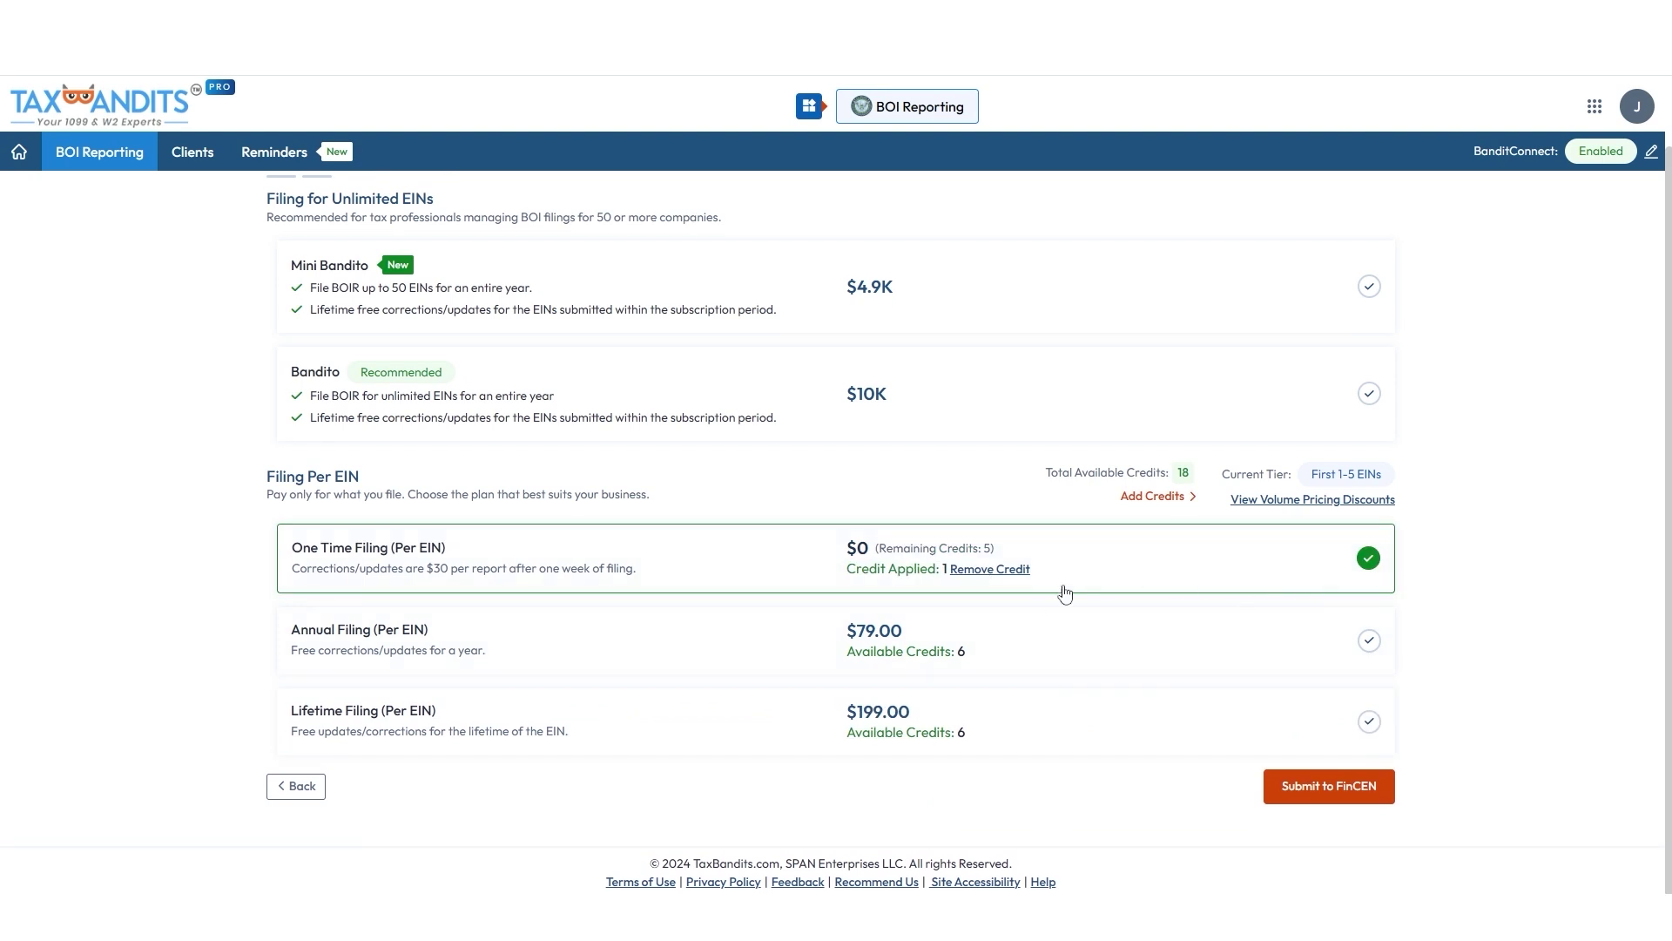
pyautogui.click(1330, 786)
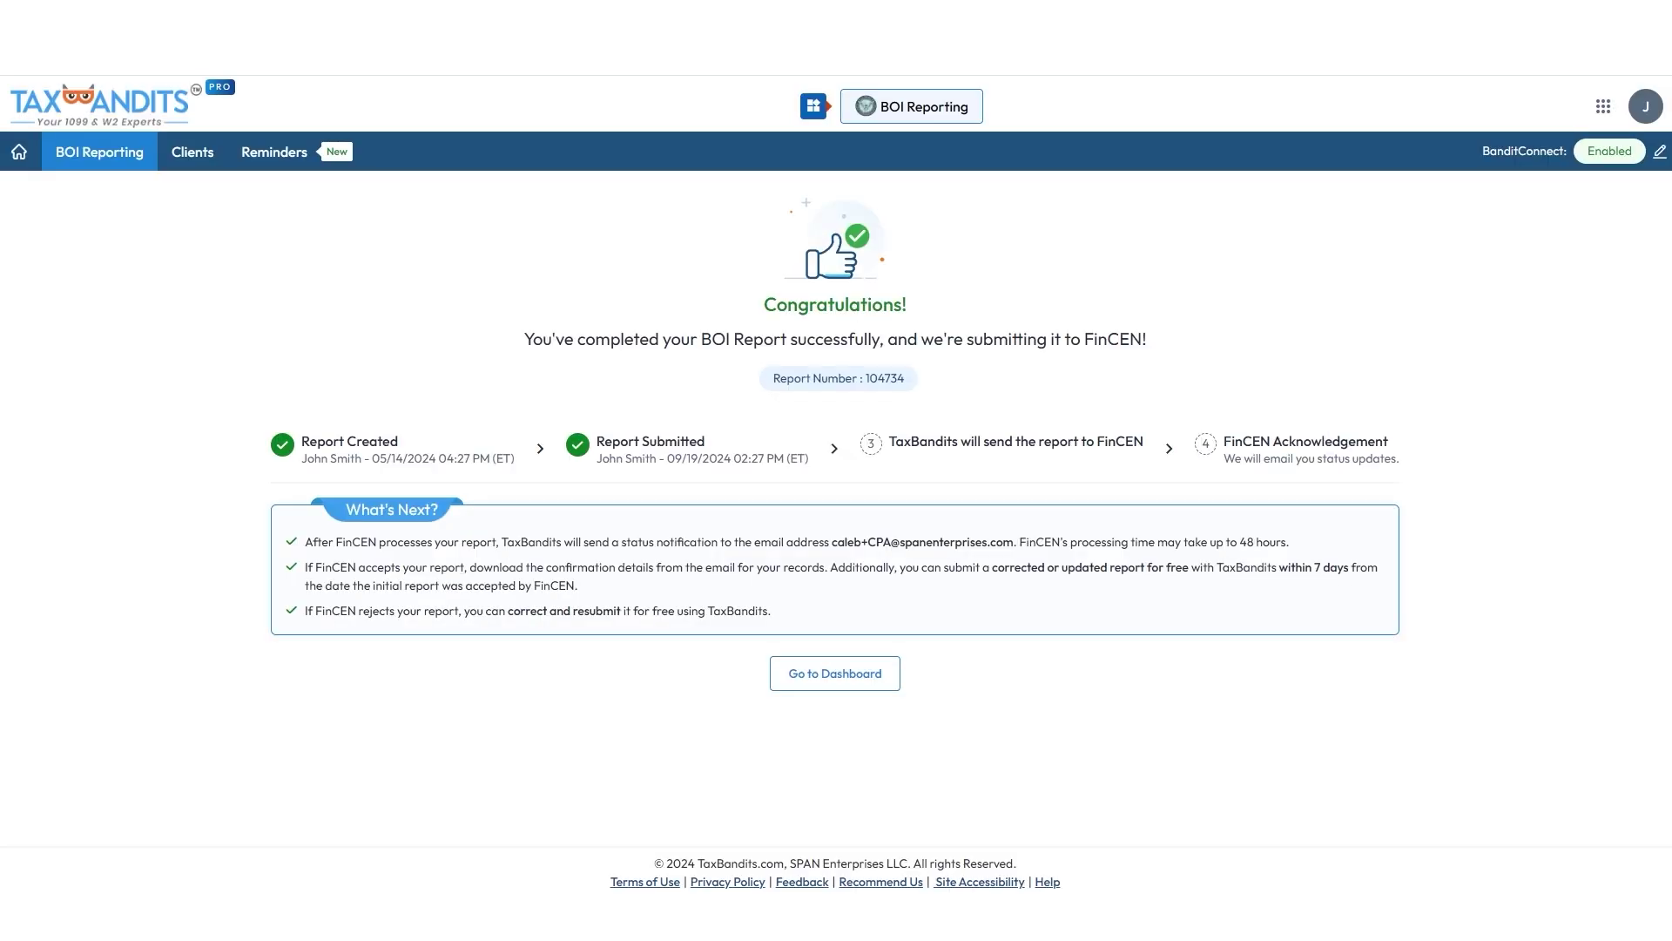